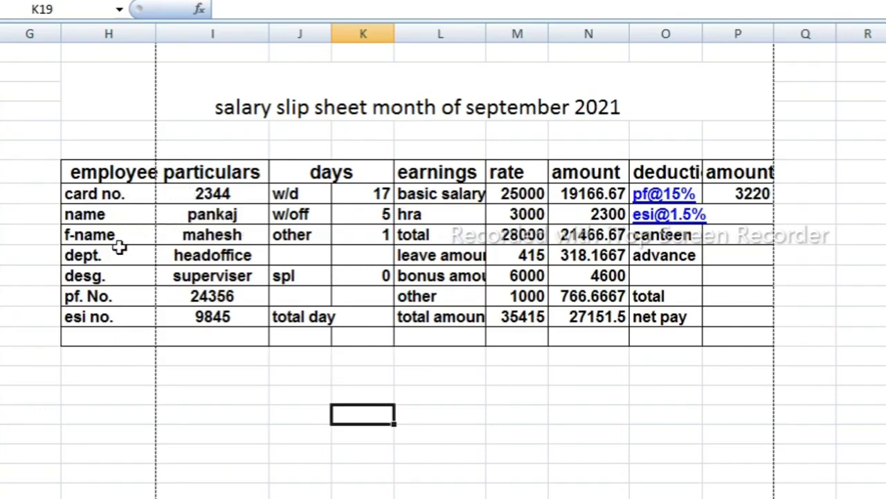
# - Clear the employee particulars in I8:I14 and enter the employee's card number in the card no. row
pyautogui.moveTo(203, 198); pyautogui.dragTo(218, 319)
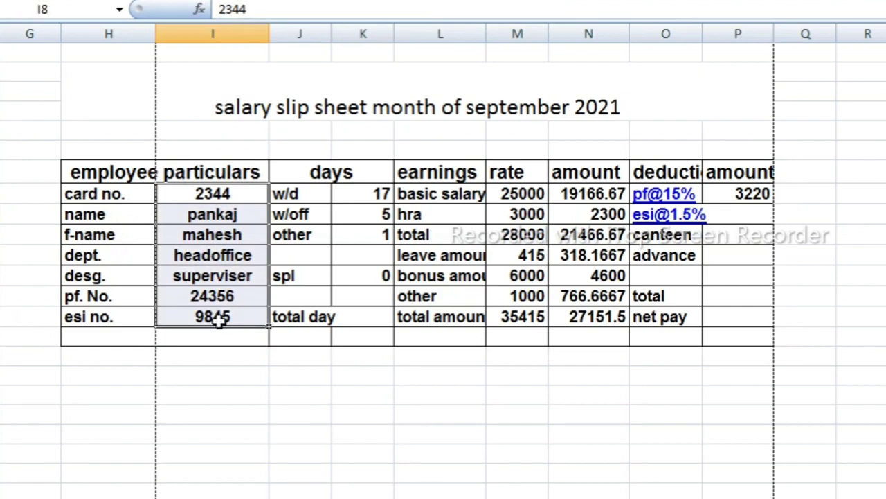
pyautogui.press('Delete')
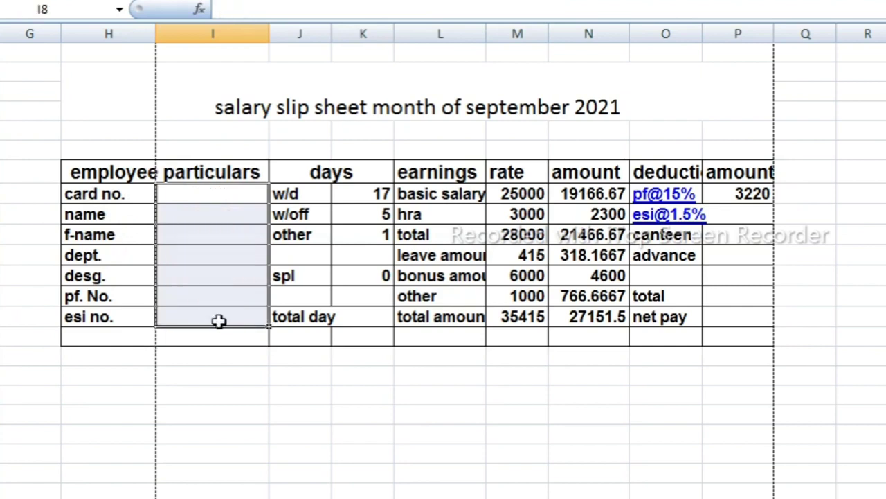
pyautogui.click(224, 194)
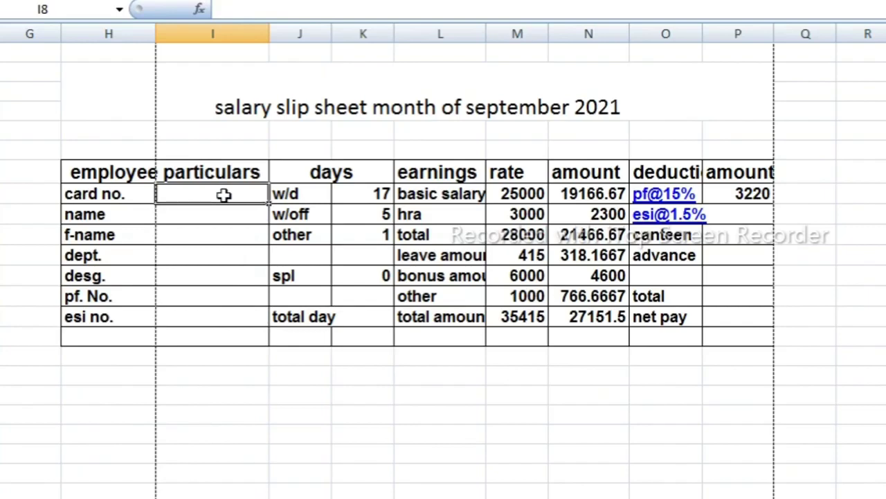
pyautogui.write('123')
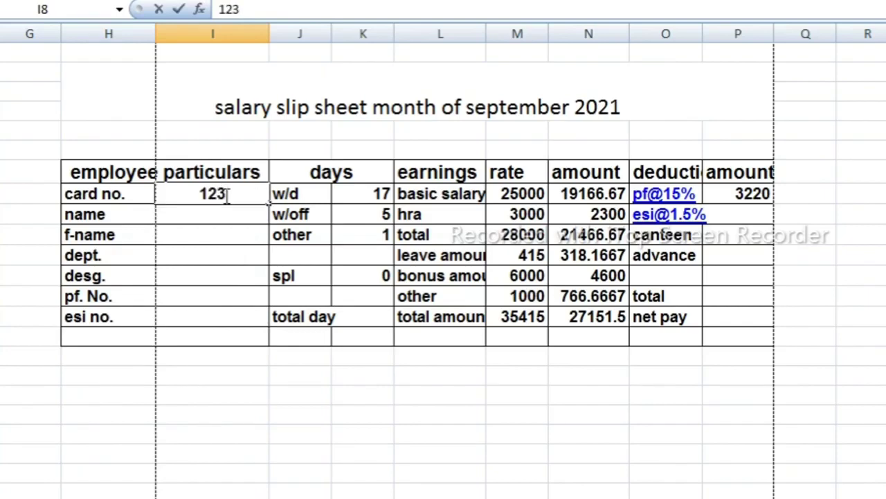
pyautogui.press('Return')
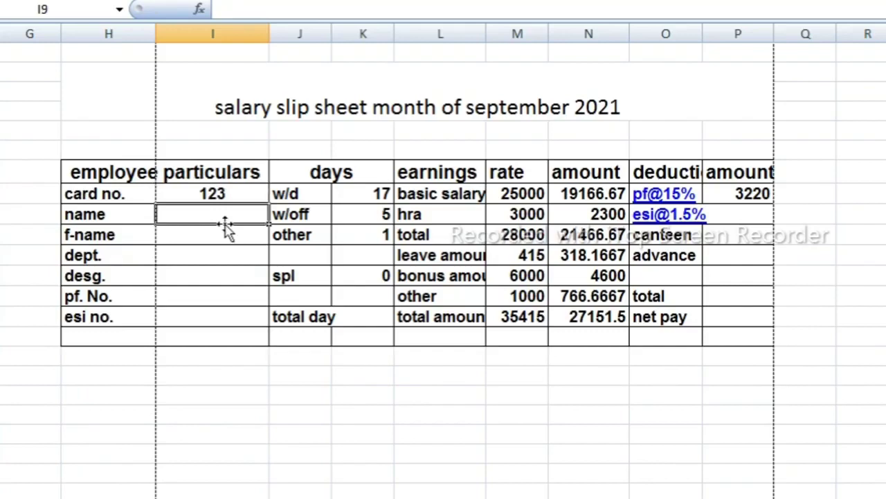
# - Fill in the employee's name and father's name in the name and f-name rows
pyautogui.write('pankaj')
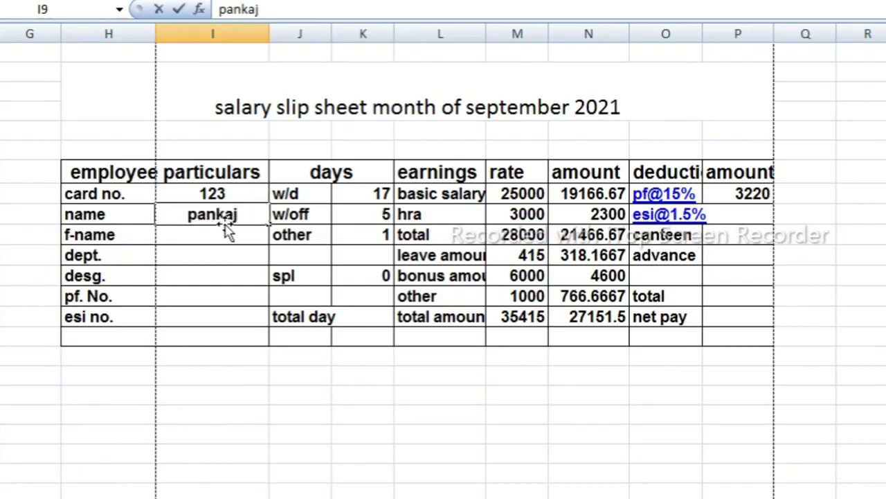
pyautogui.press('Tab')
pyautogui.press('Right')
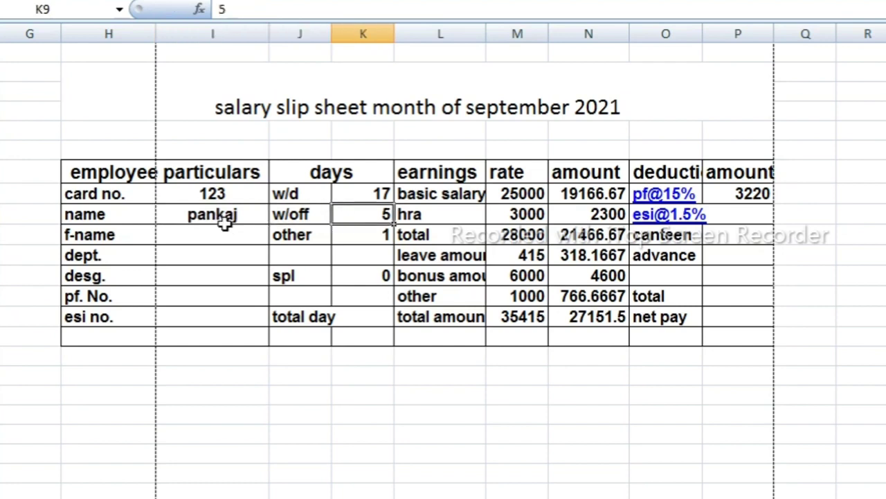
pyautogui.click(225, 229)
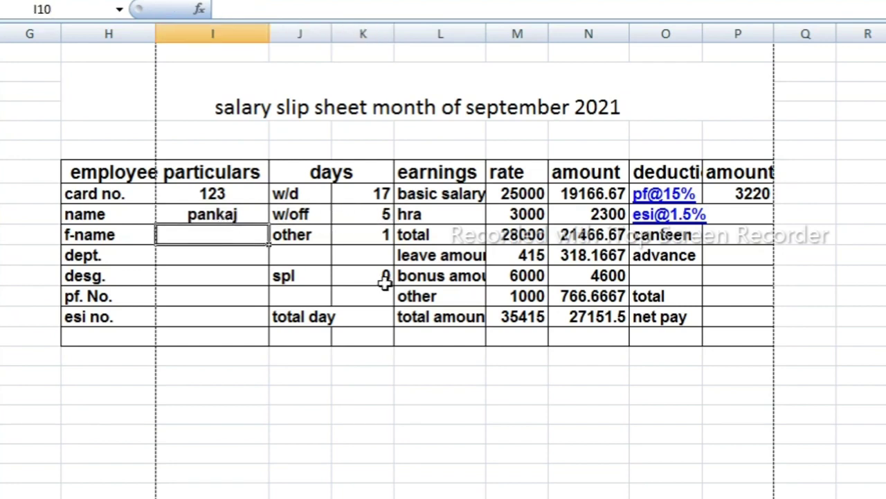
pyautogui.write('dharmendr')
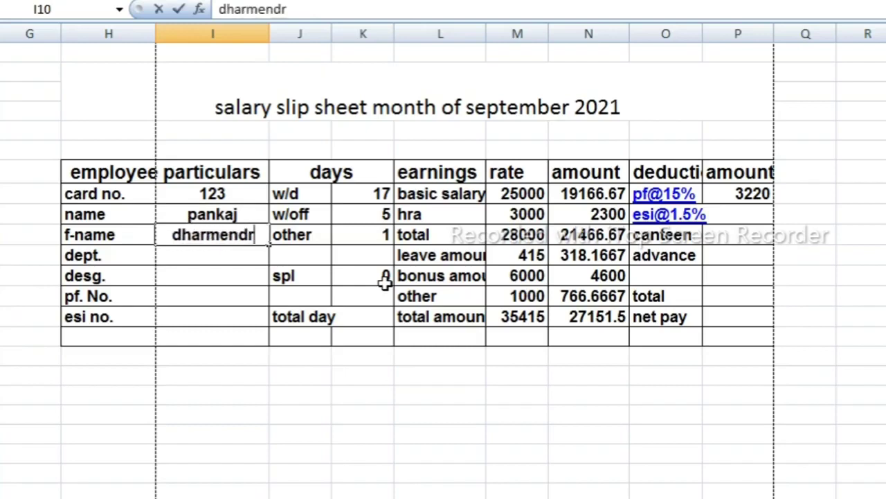
pyautogui.write('a')
pyautogui.press('Return')
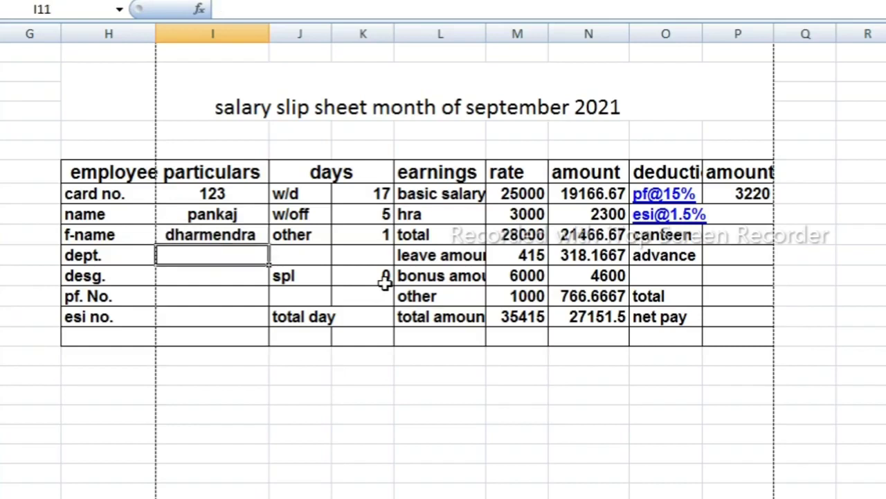
# - Enter hr as the department and co as the designation in the employee particulars
pyautogui.write('hr')
pyautogui.press('Return')
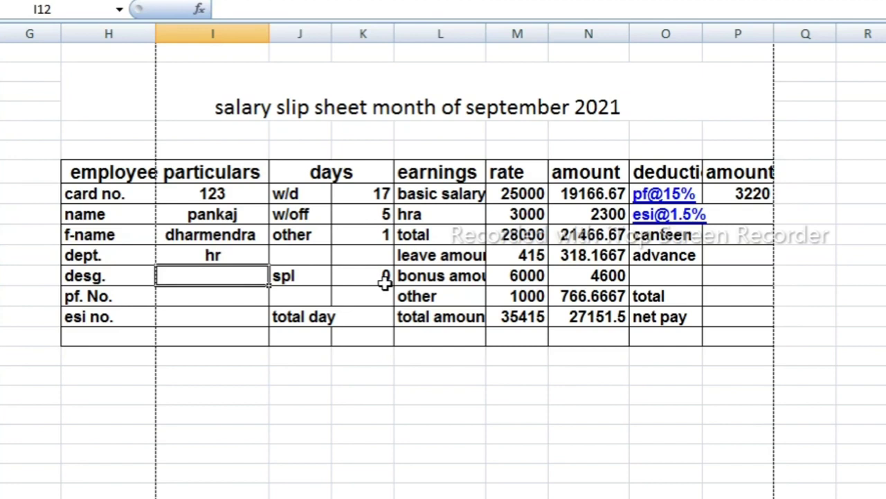
pyautogui.write('co')
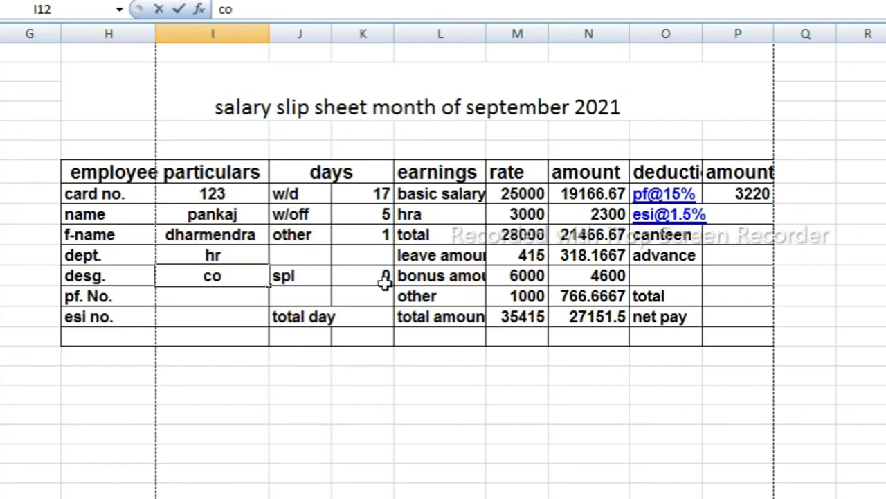
pyautogui.press('Return')
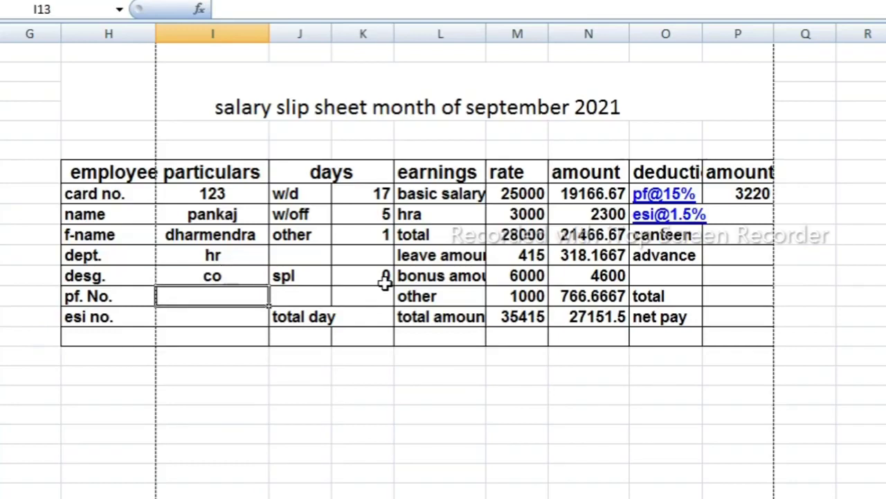
# - Change the "pf. No." label in H13 to "epf. No."
pyautogui.click(74, 296)
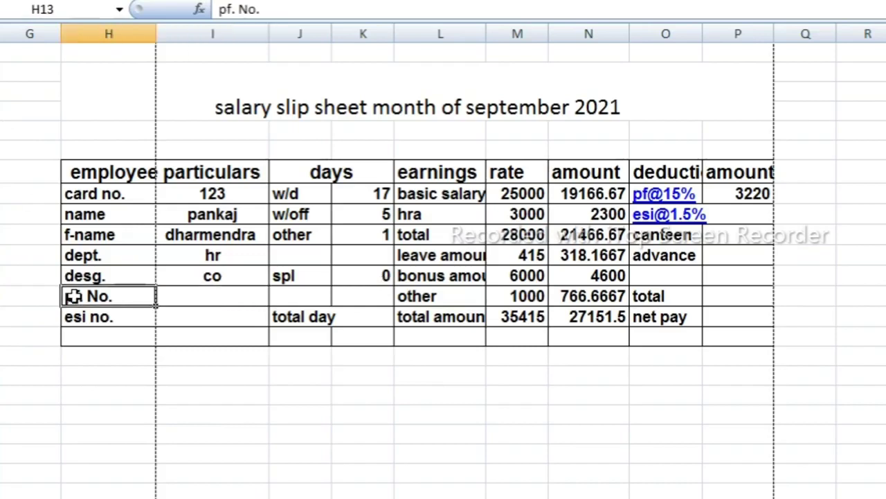
pyautogui.click(219, 9)
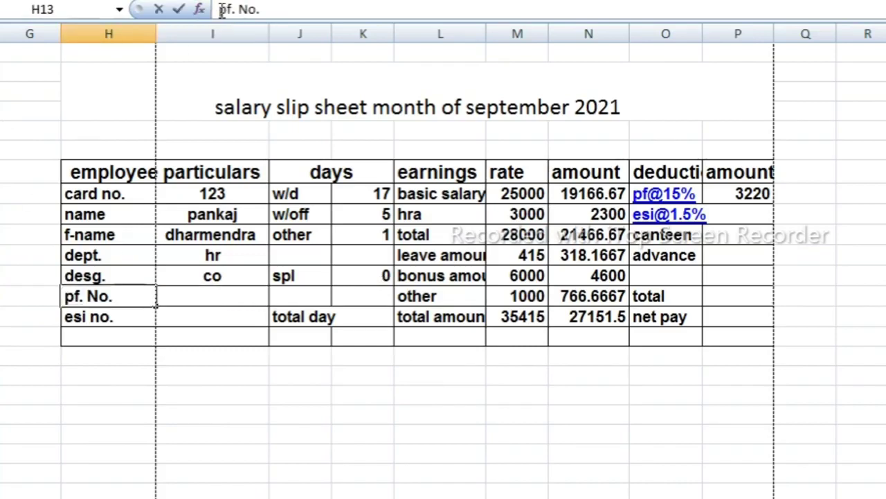
pyautogui.write('e')
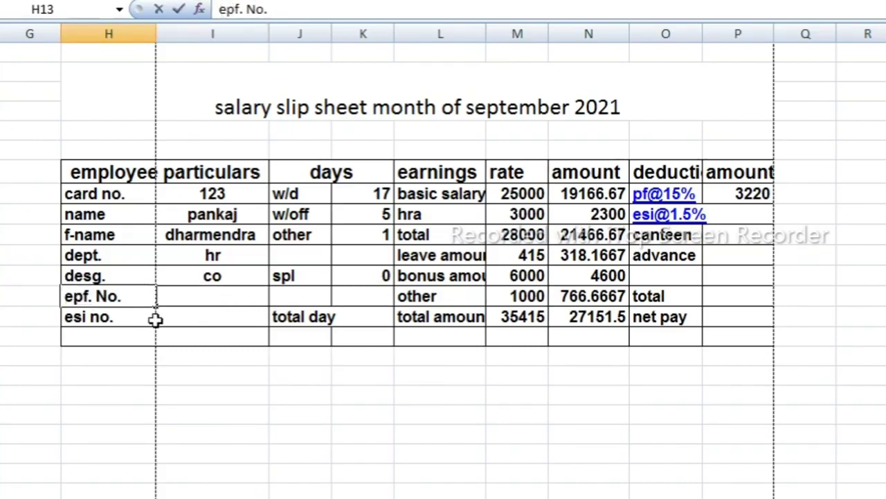
# - Enter the employee's EPF number and ESI number in the particulars column
pyautogui.click(204, 296)
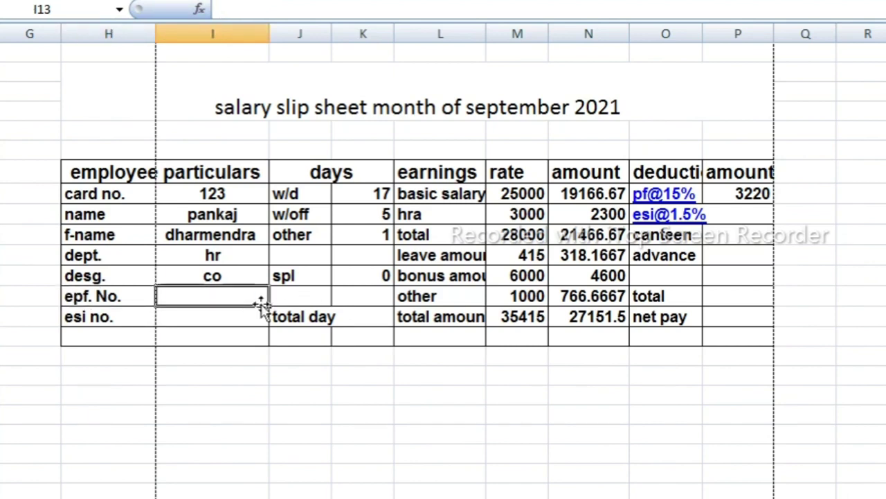
pyautogui.write('np')
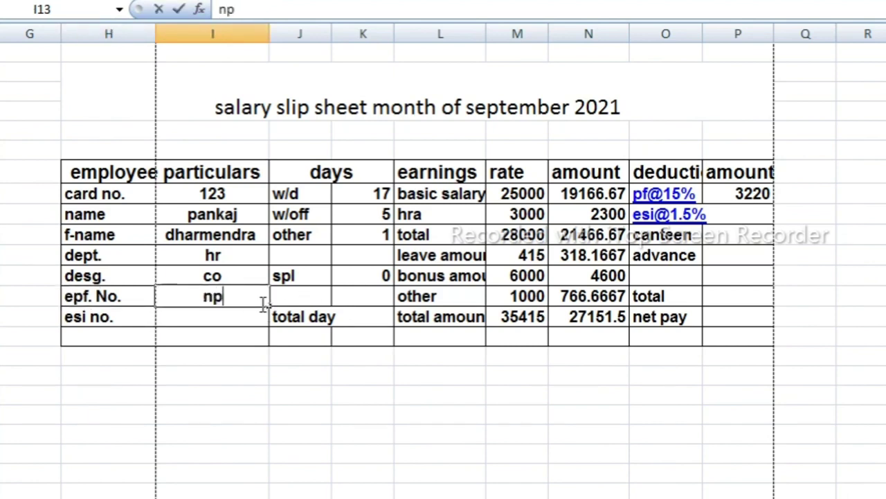
pyautogui.write('12345')
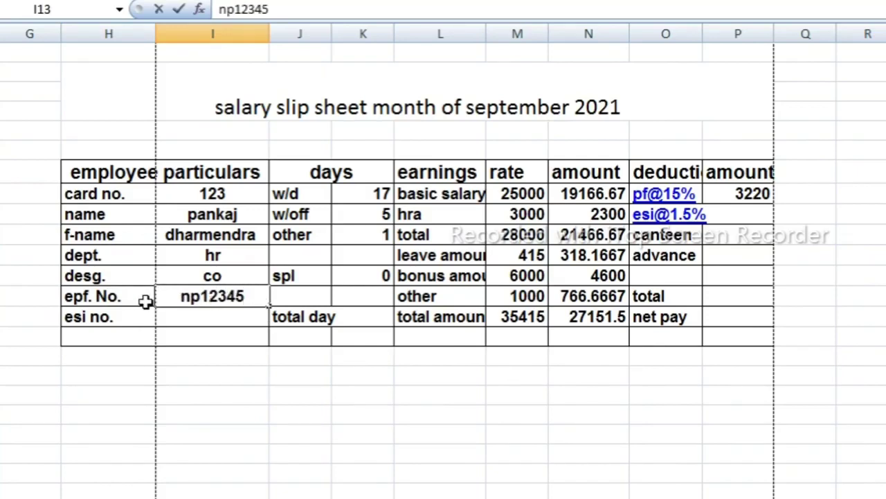
pyautogui.click(226, 321)
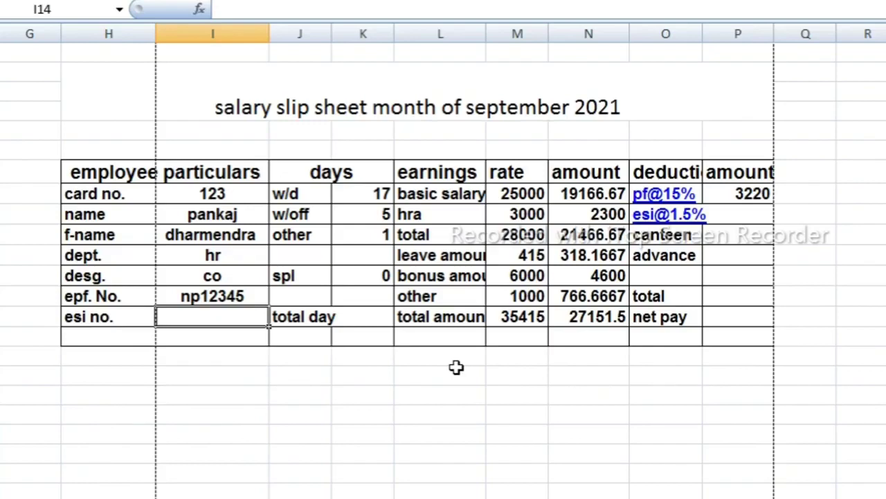
pyautogui.write('123')
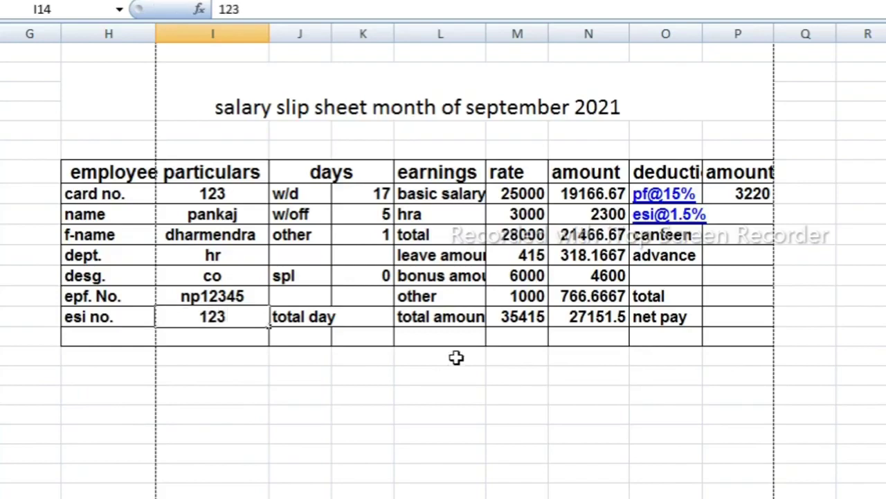
pyautogui.click(456, 362)
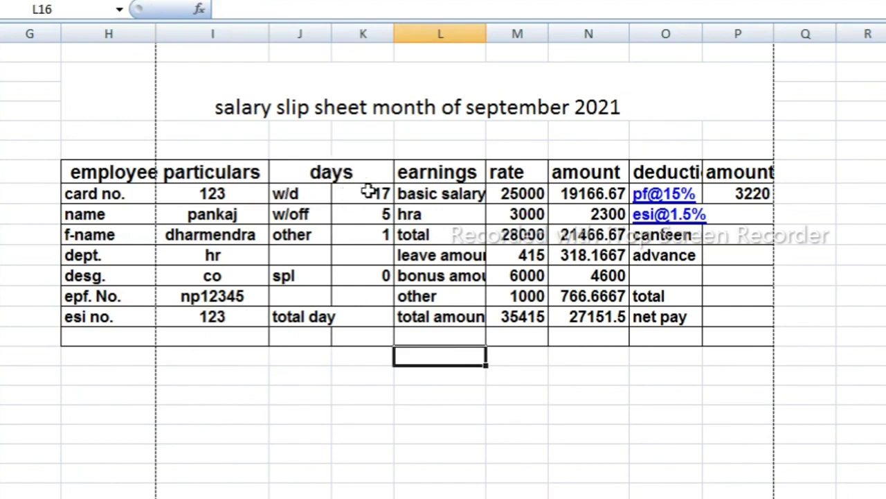
# - Replace the day values in column K with 15 for w/d, 2 for w/off, 1 for other and 1 for spl
pyautogui.moveTo(374, 192); pyautogui.dragTo(375, 338)
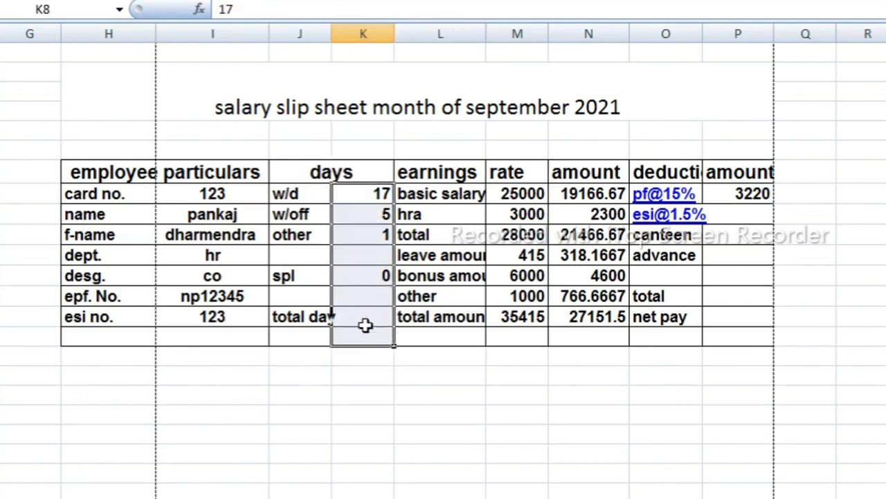
pyautogui.press('Delete')
pyautogui.click(363, 195)
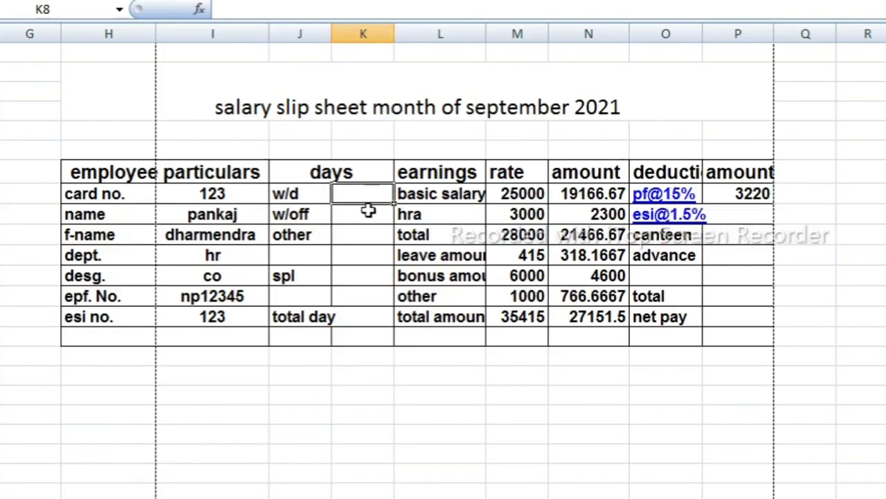
pyautogui.write('15')
pyautogui.press('Return')
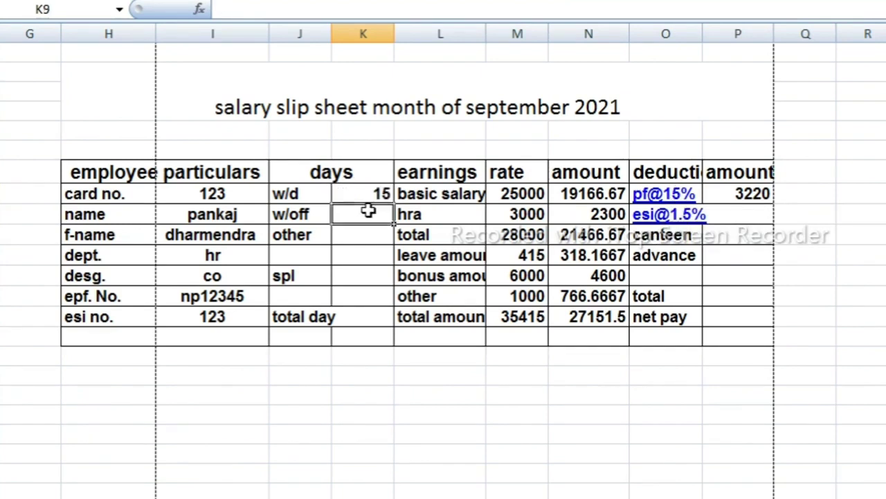
pyautogui.write('2')
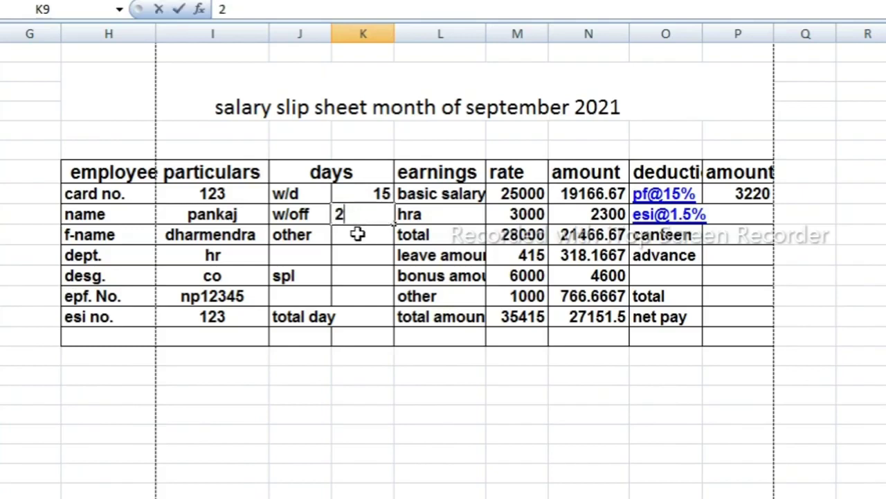
pyautogui.press('Return')
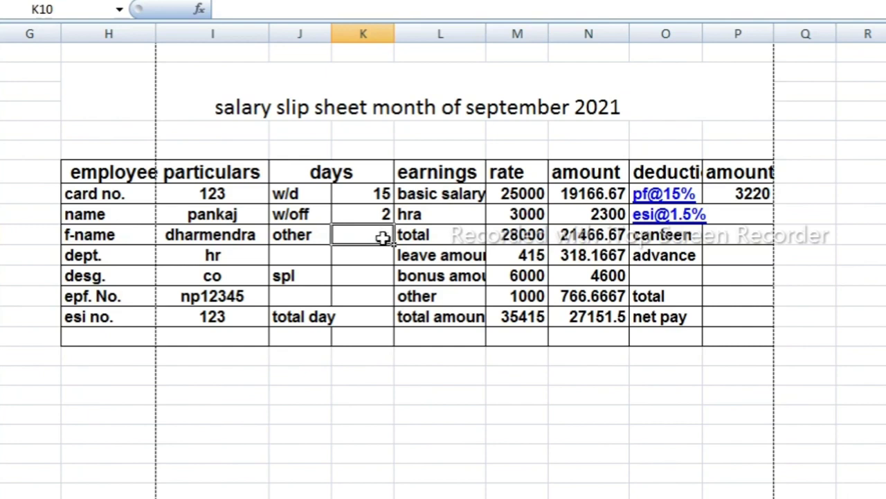
pyautogui.write('1')
pyautogui.press('Return')
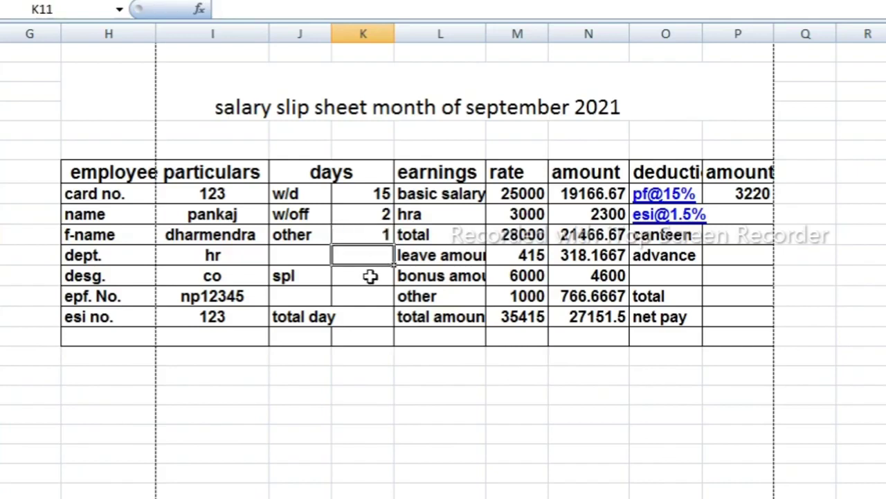
pyautogui.click(371, 276)
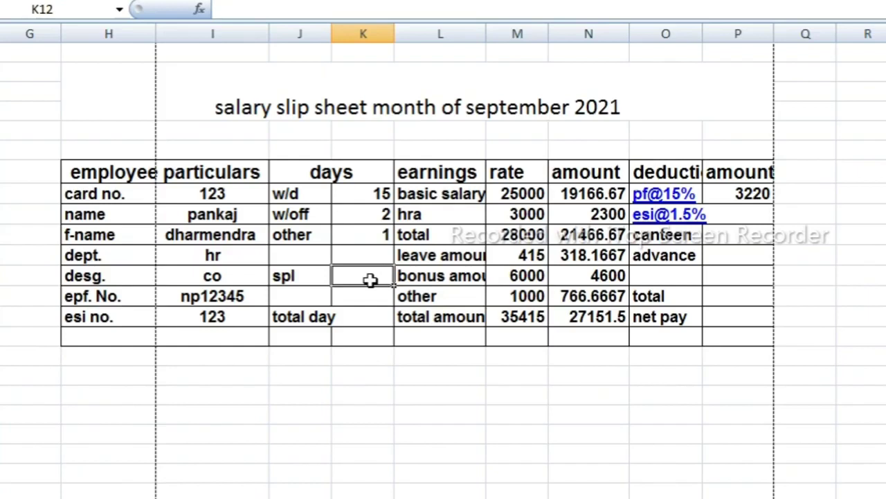
pyautogui.write('1')
# - Sum the day values from K8 down into the total day cell K14
pyautogui.click(376, 317)
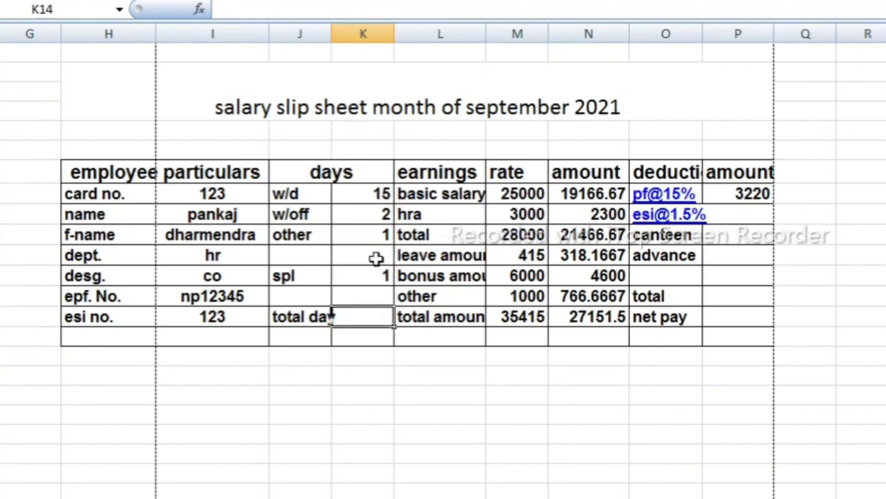
pyautogui.moveTo(380, 193); pyautogui.dragTo(372, 317)
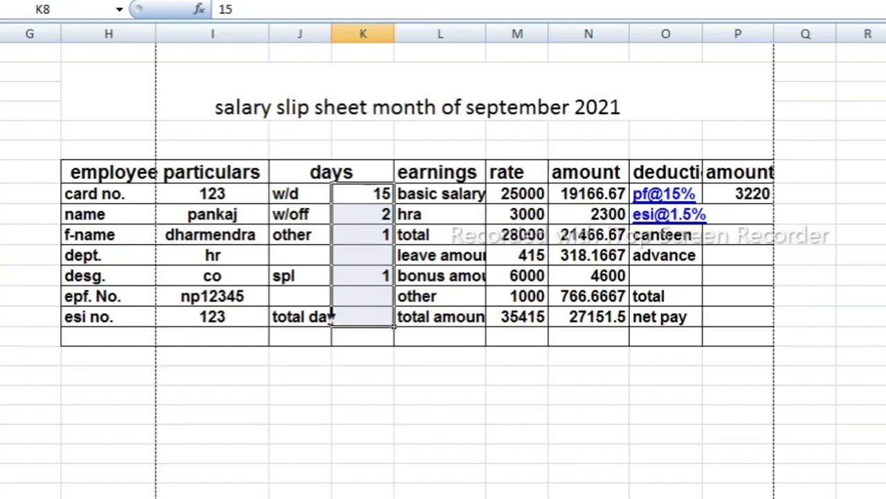
pyautogui.hotkey('alt', '=')
pyautogui.click(389, 389)
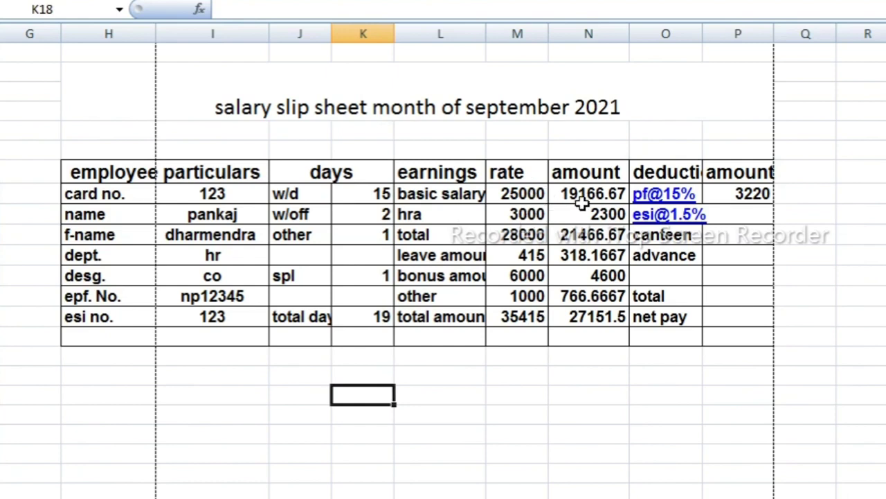
# - Clear the earnings amounts in N8:N14, then check the leave amount and bonus amount rates
pyautogui.moveTo(581, 195); pyautogui.dragTo(582, 319)
pyautogui.press('Delete')
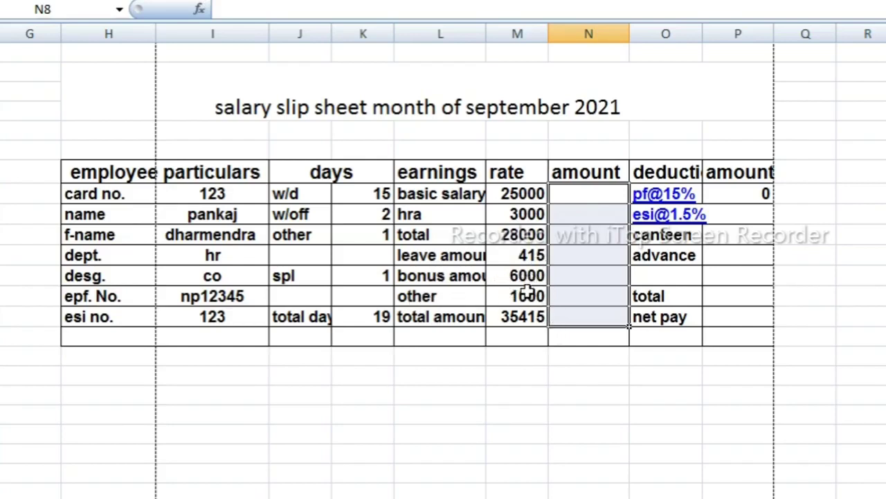
pyautogui.click(525, 256)
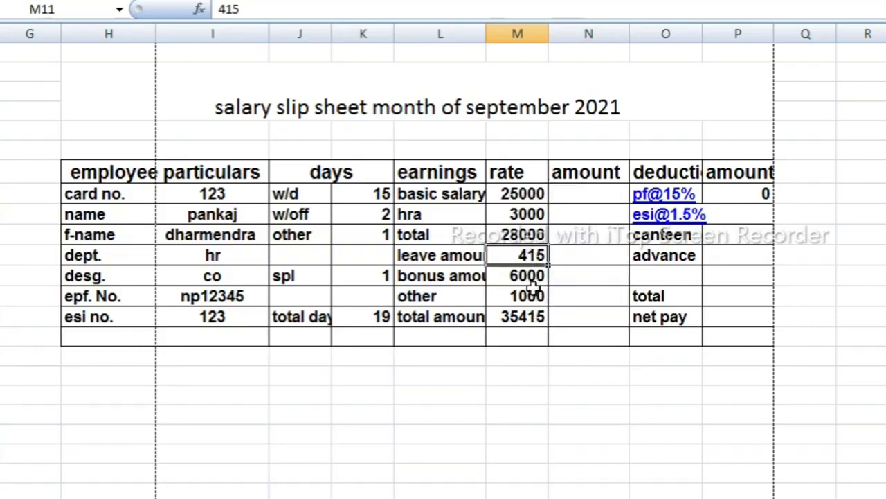
pyautogui.click(540, 277)
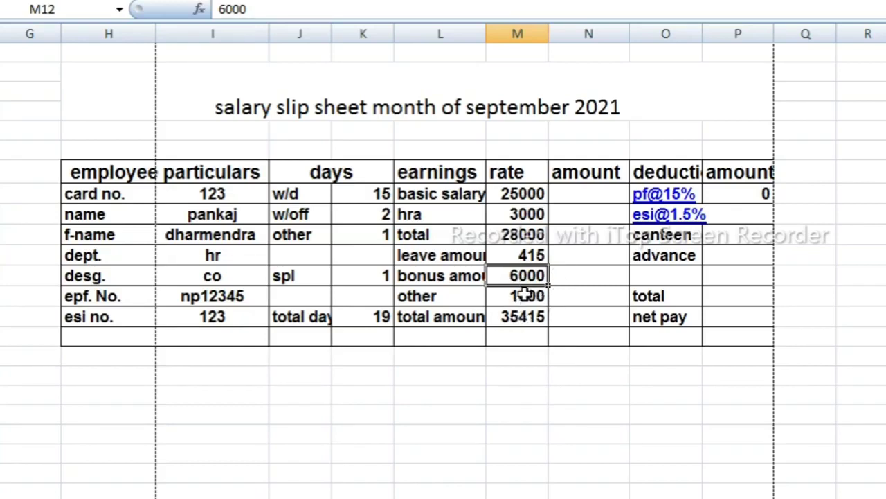
# - Set the bonus amount rate to 600, then check the other rate and the total amount formula
pyautogui.click(289, 8)
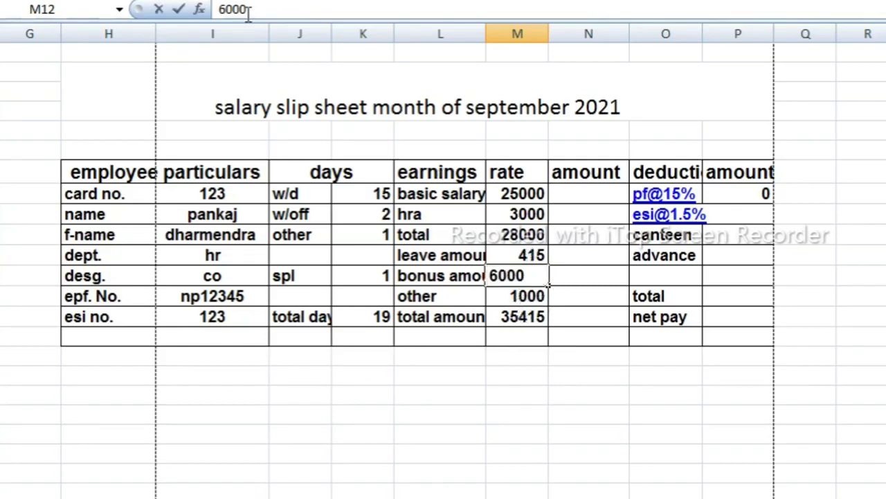
pyautogui.press('BackSpace')
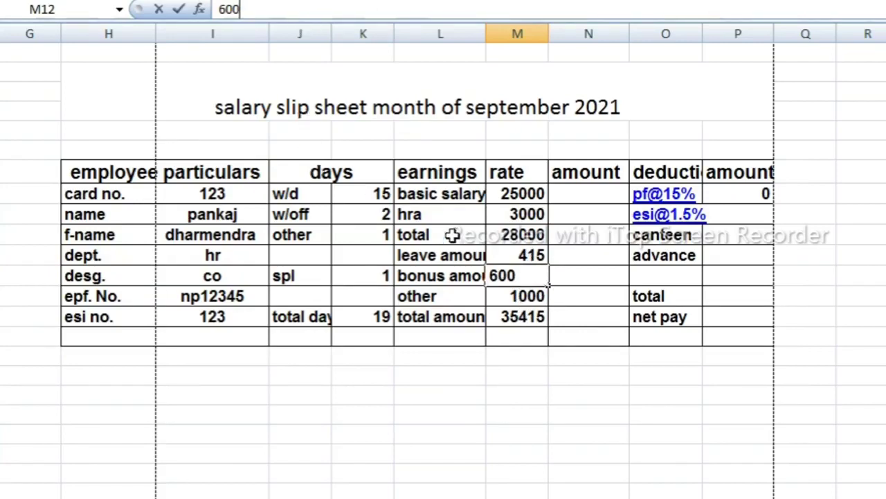
pyautogui.click(525, 315)
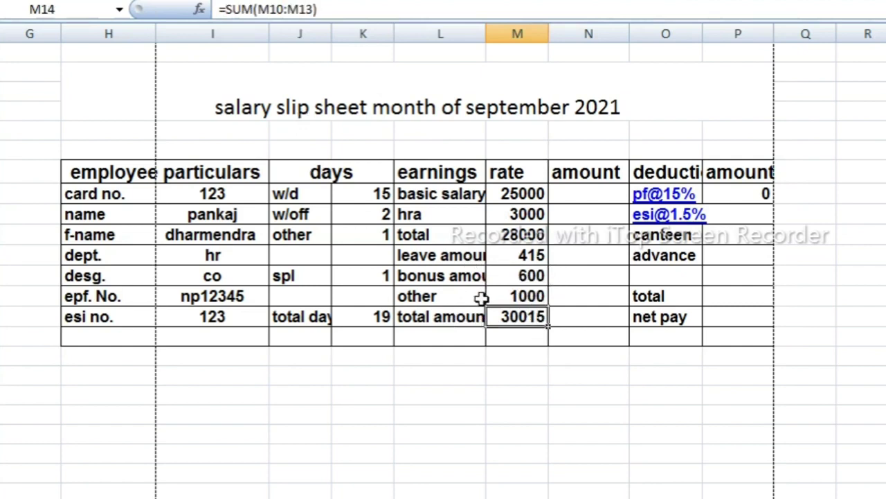
pyautogui.click(530, 296)
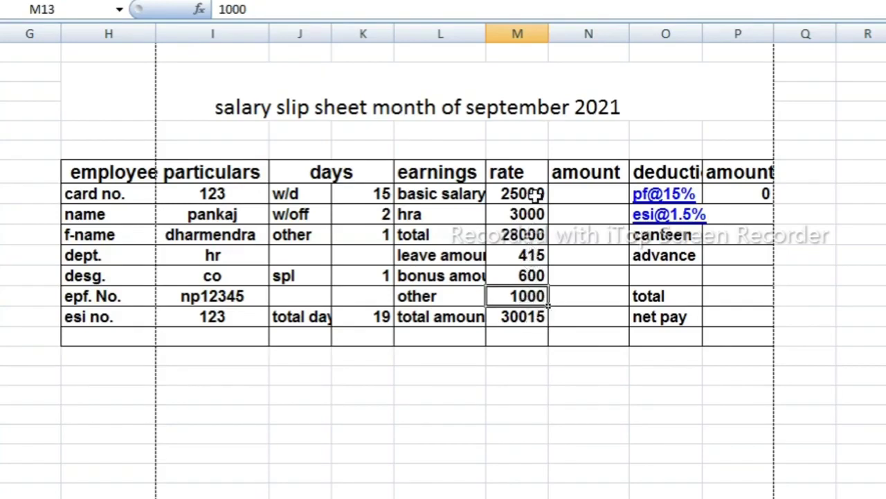
pyautogui.click(522, 316)
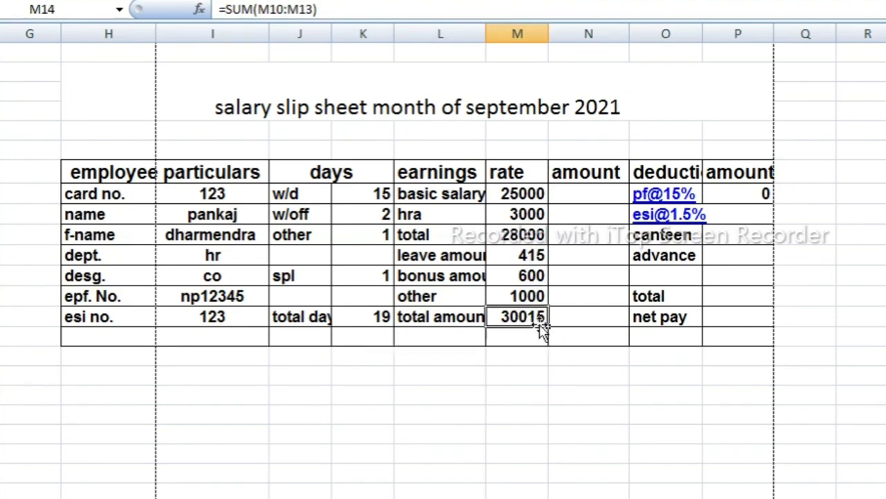
# - Calculate the basic salary amount in N8 with the formula =M8/30*19
pyautogui.click(576, 198)
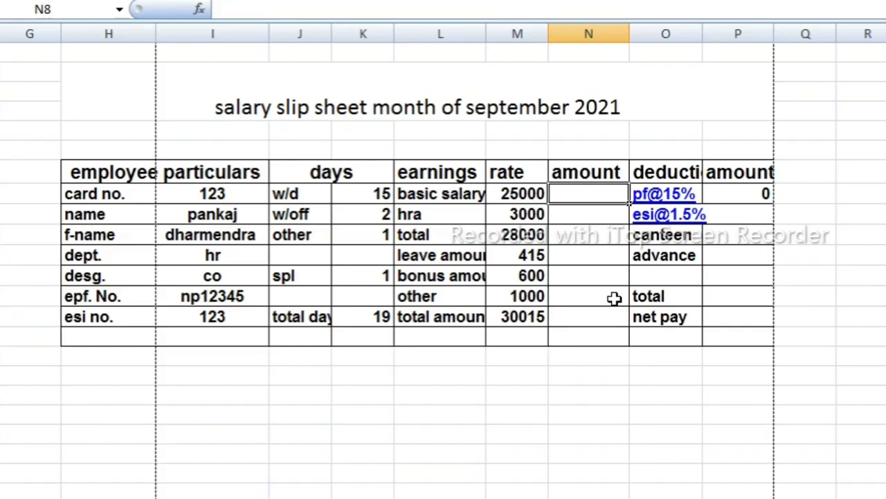
pyautogui.write('=')
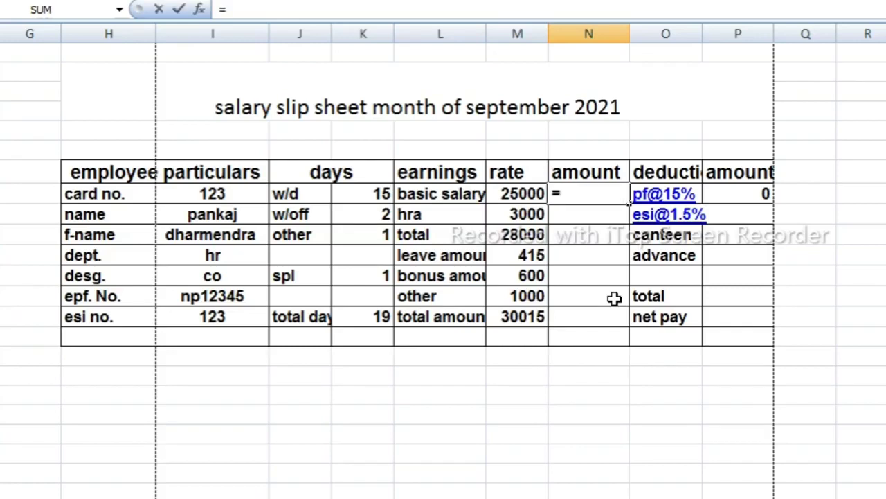
pyautogui.click(528, 194)
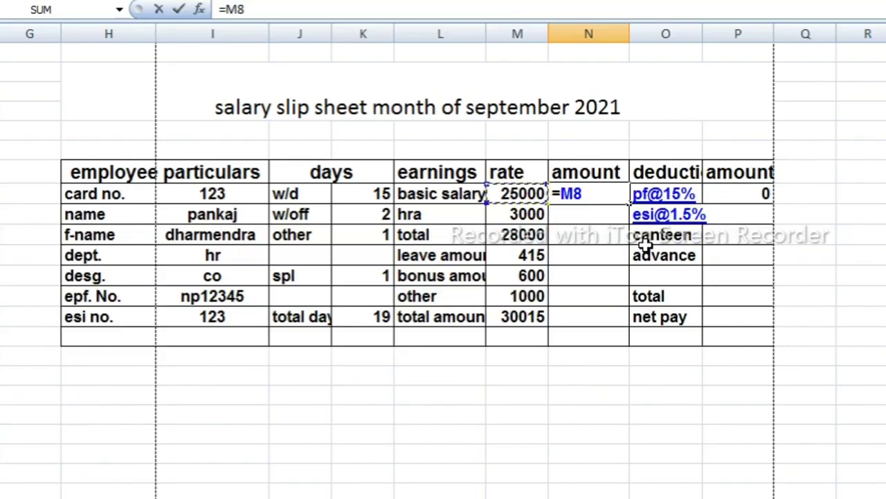
pyautogui.write('/30')
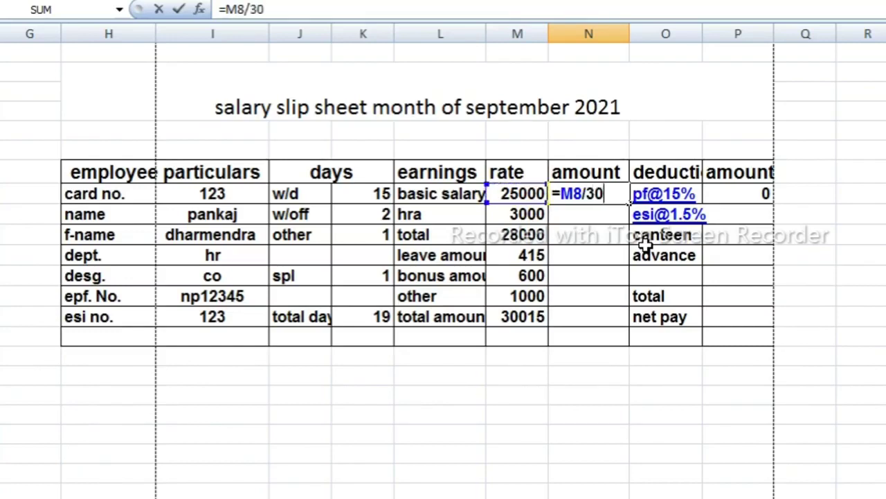
pyautogui.write('*')
pyautogui.write('19')
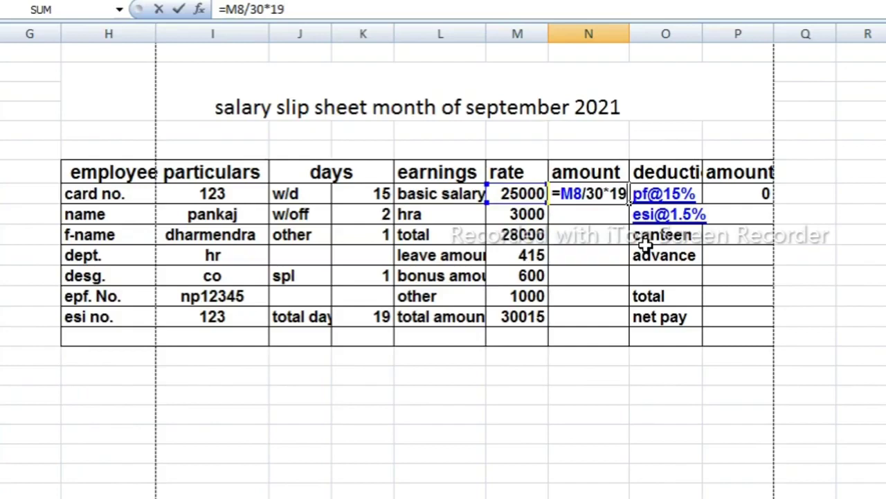
pyautogui.press('Return')
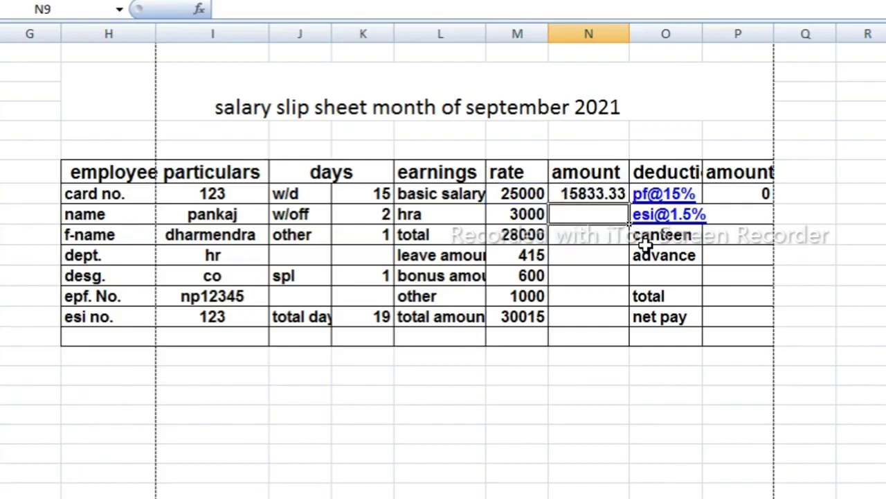
# - Fill the basic salary amount formula from N8 down through the total amount row, N14
pyautogui.click(607, 195)
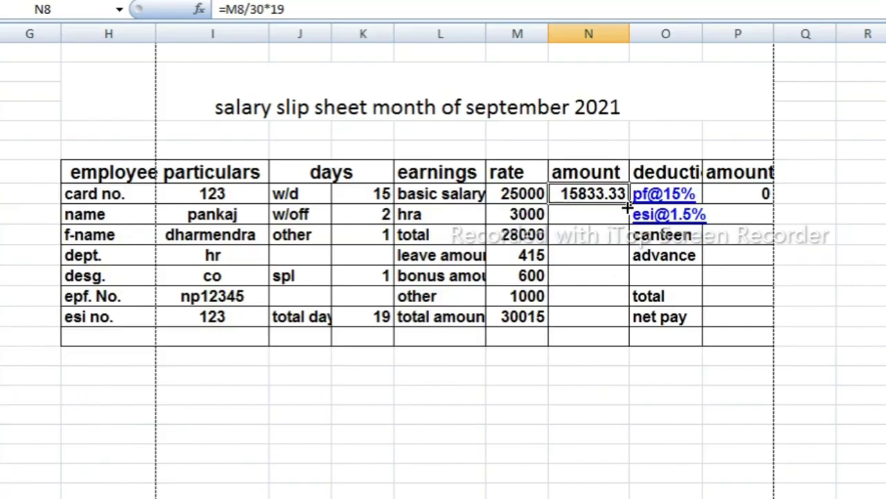
pyautogui.moveTo(628, 207); pyautogui.dragTo(620, 323)
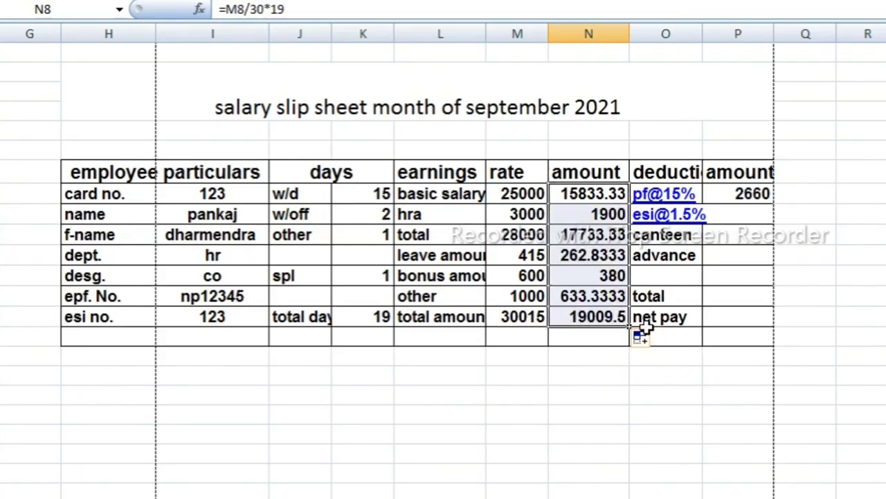
pyautogui.click(867, 274)
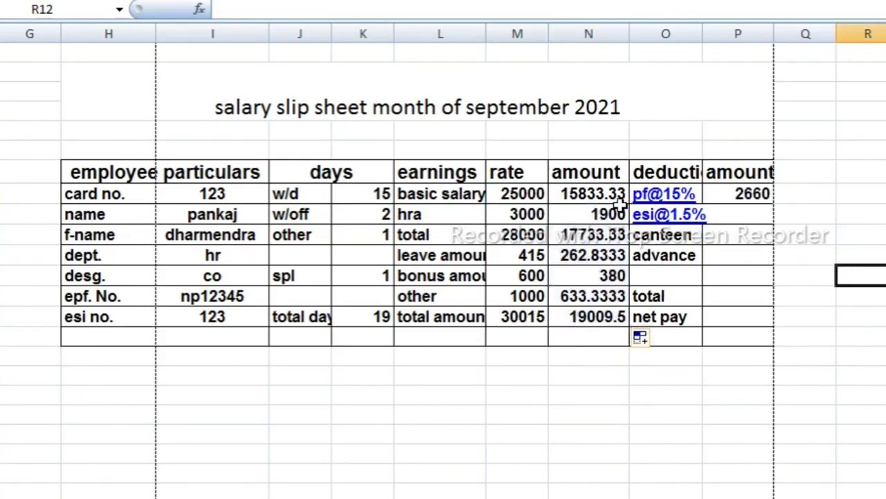
# - Clear the pf@15% amount in P8 and widen column O to fit the full deductions heading
pyautogui.click(736, 193)
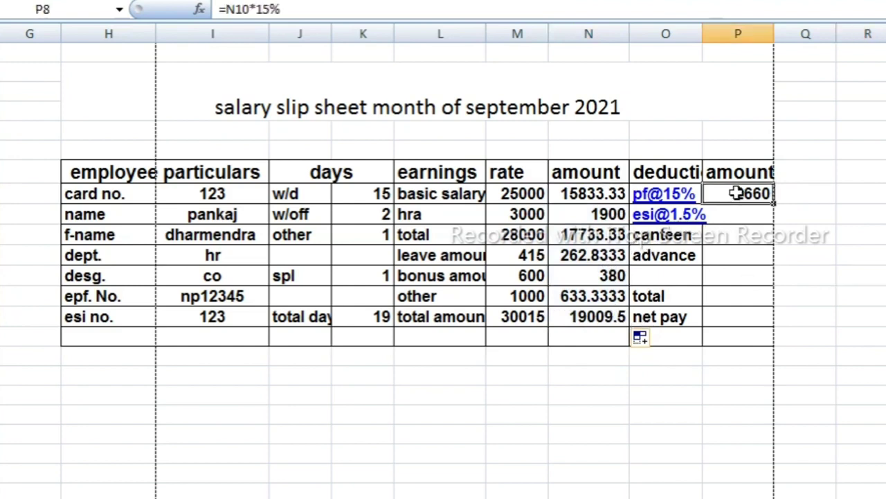
pyautogui.press('Delete')
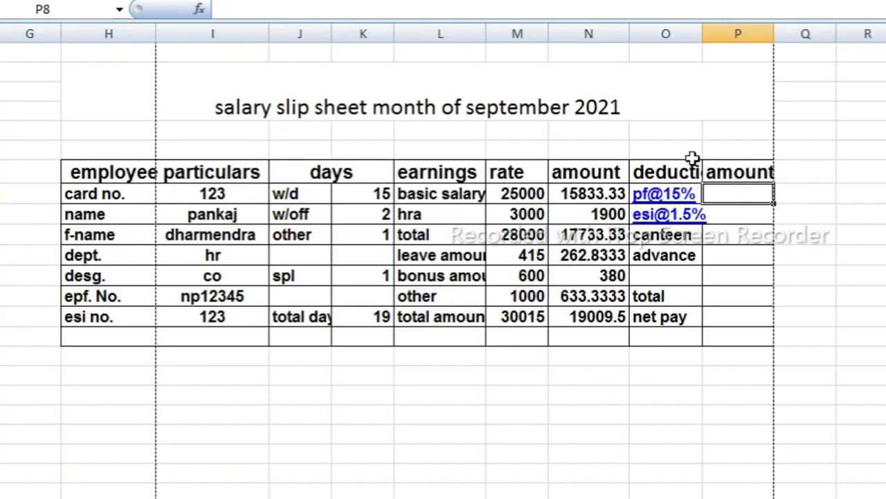
pyautogui.click(708, 130)
pyautogui.moveTo(702, 34); pyautogui.dragTo(707, 33)
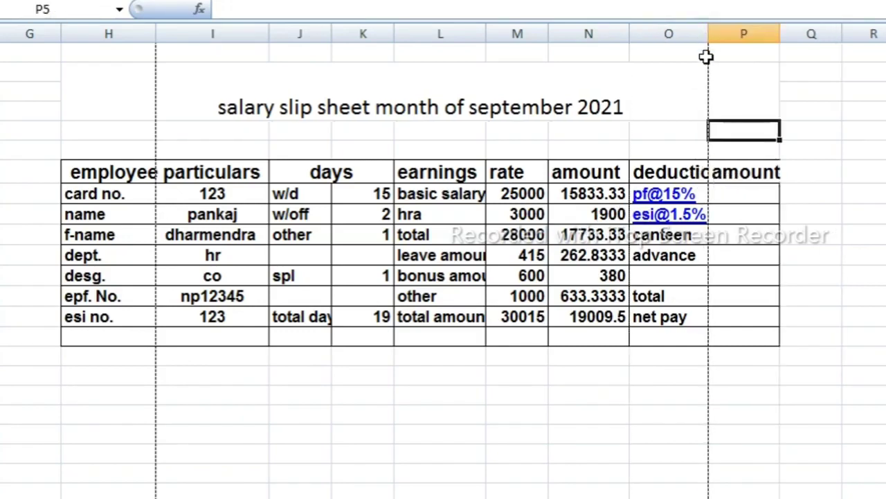
pyautogui.click(722, 196)
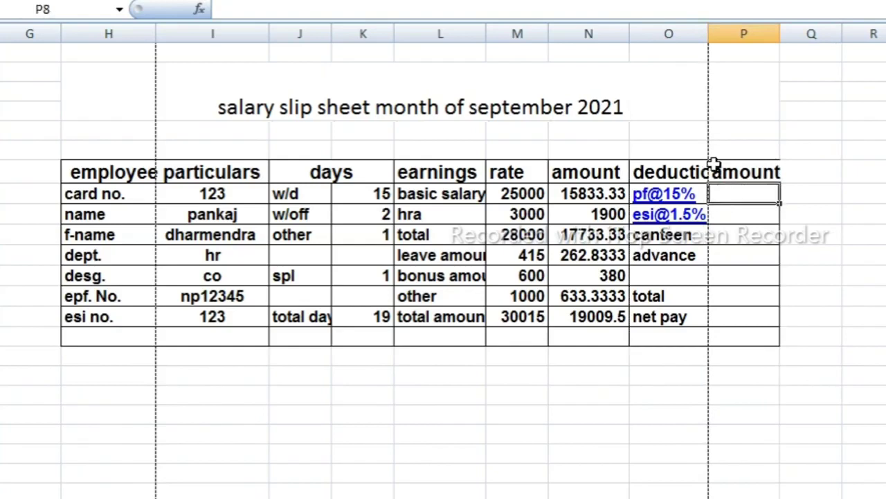
pyautogui.moveTo(707, 31); pyautogui.dragTo(760, 36)
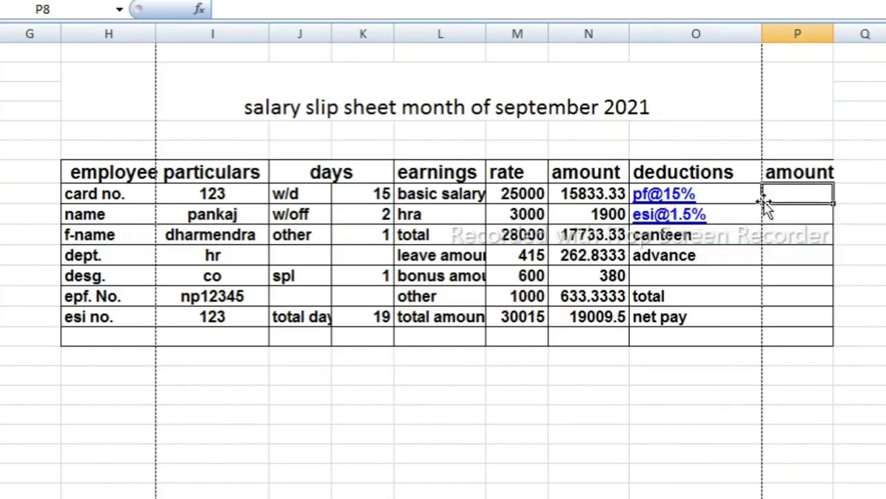
# - Calculate the pf deduction in P8 as 15% of the earnings subtotal with the formula =N10*15%
pyautogui.write('=')
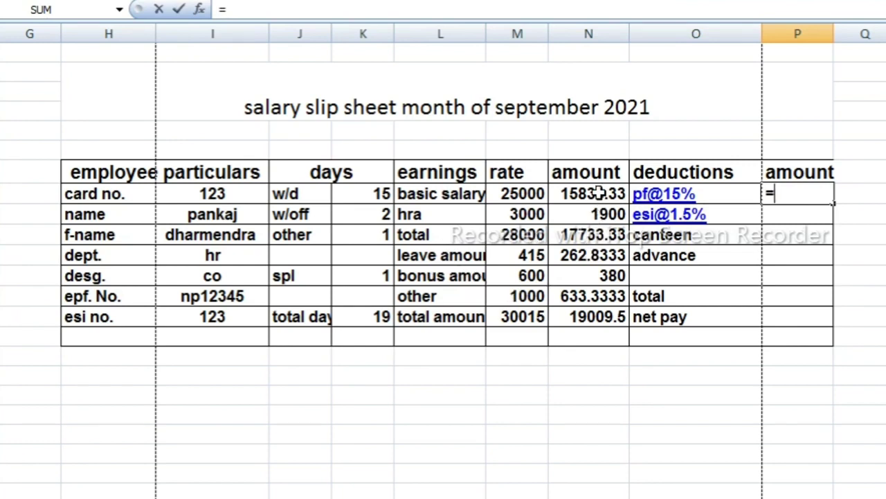
pyautogui.click(600, 239)
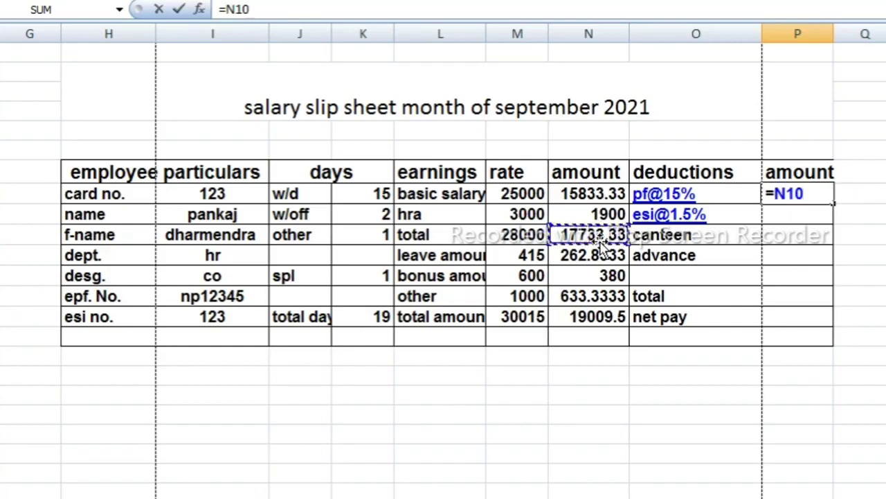
pyautogui.write('*')
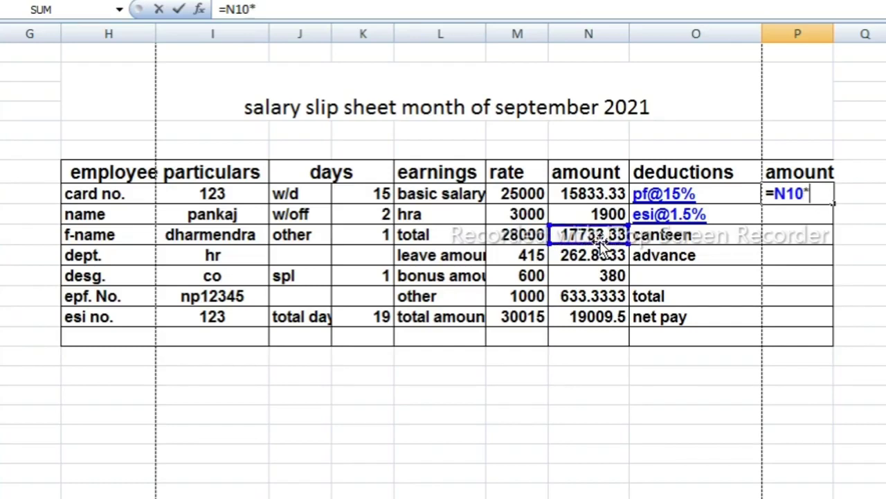
pyautogui.write('15%')
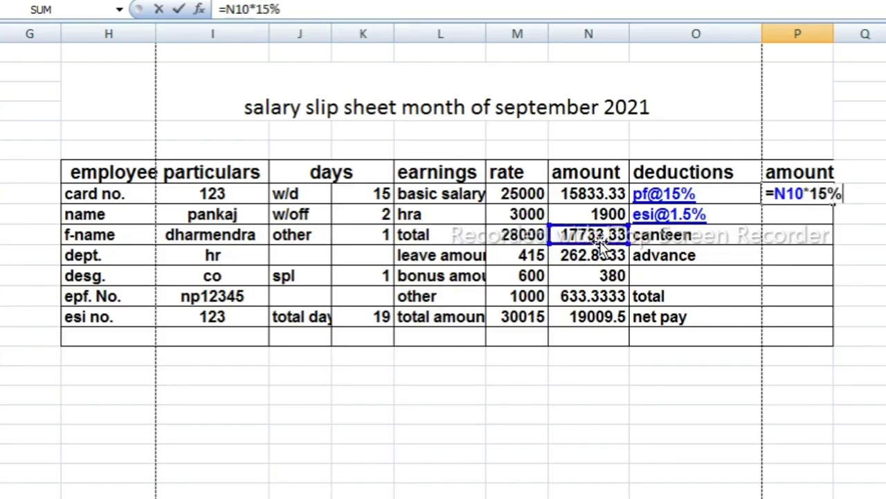
pyautogui.press('Return')
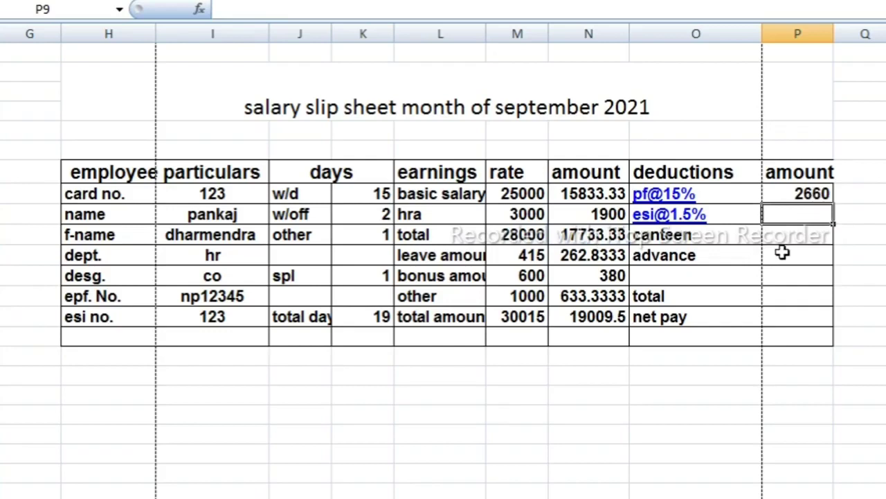
# - Calculate the esi deduction in P9 as 1.5% of the total amount with the formula =N14*1.5%
pyautogui.write('=')
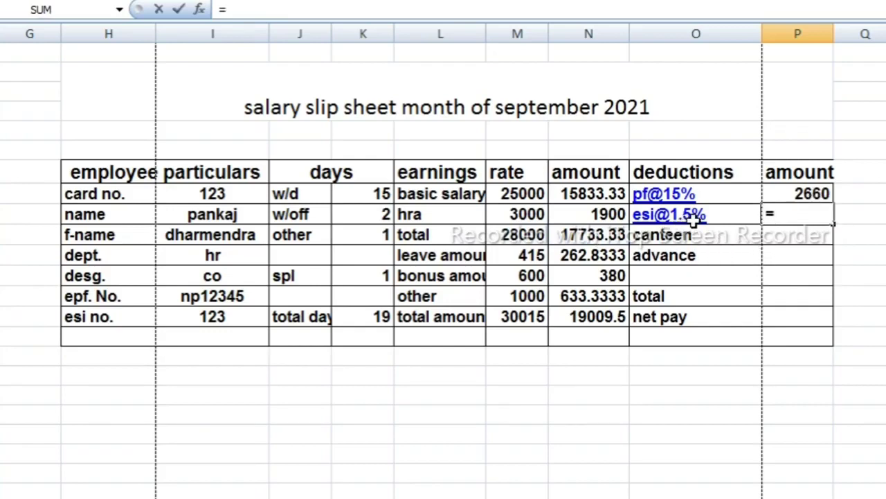
pyautogui.click(595, 317)
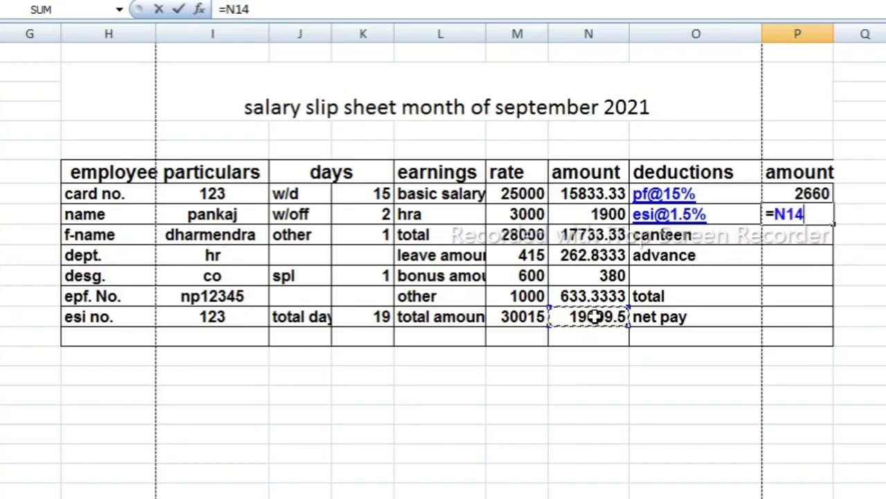
pyautogui.write('*')
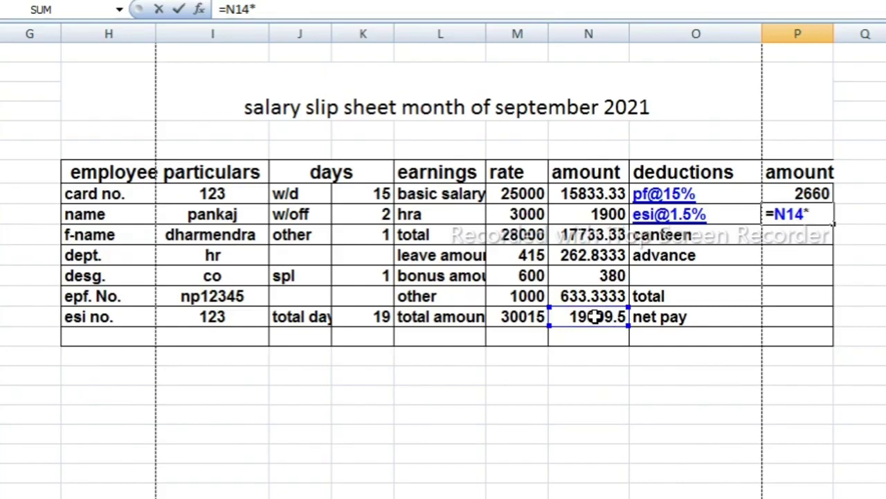
pyautogui.write('1.5%')
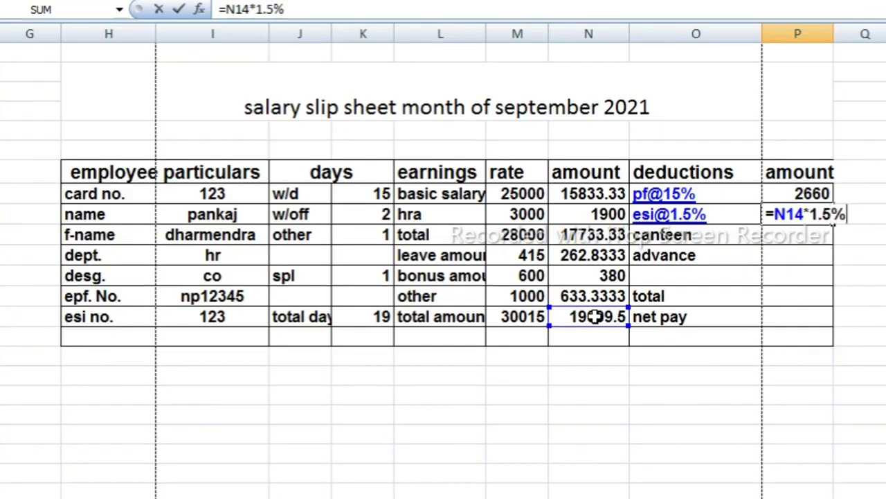
pyautogui.press('Return')
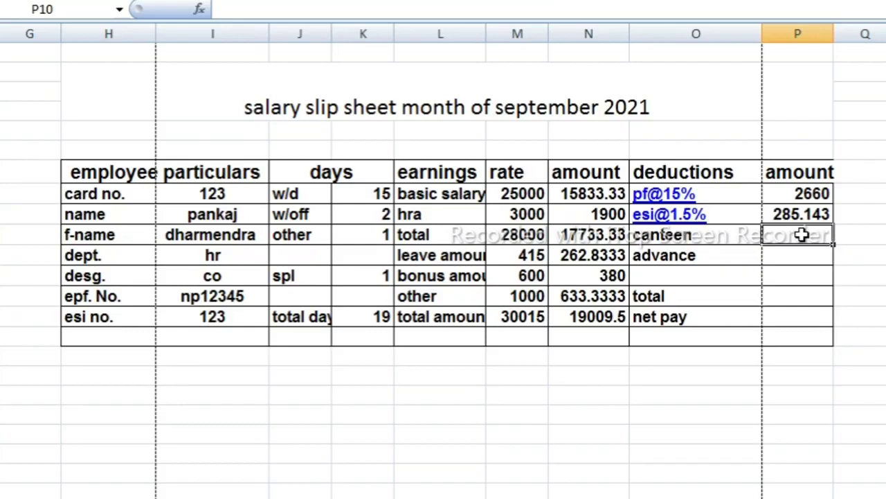
# - Calculate the canteen deduction in P10 at 15 per working day with the formula =15*K8
pyautogui.write('=15')
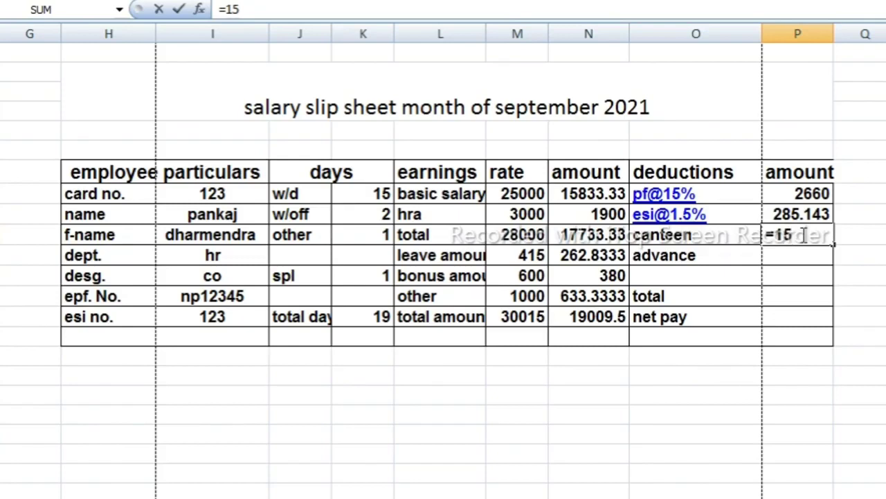
pyautogui.write('*')
pyautogui.click(363, 195)
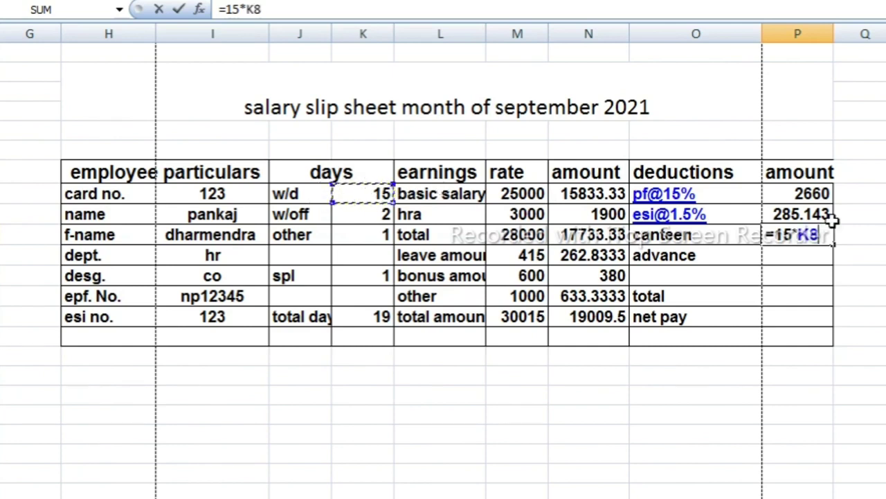
pyautogui.press('Return')
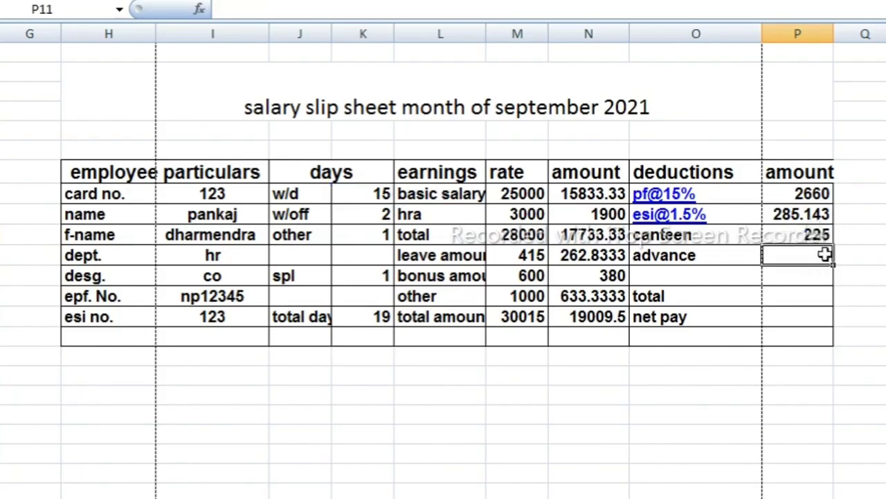
# - Replace the advance label in O11 of the deductions column with od
pyautogui.click(672, 257)
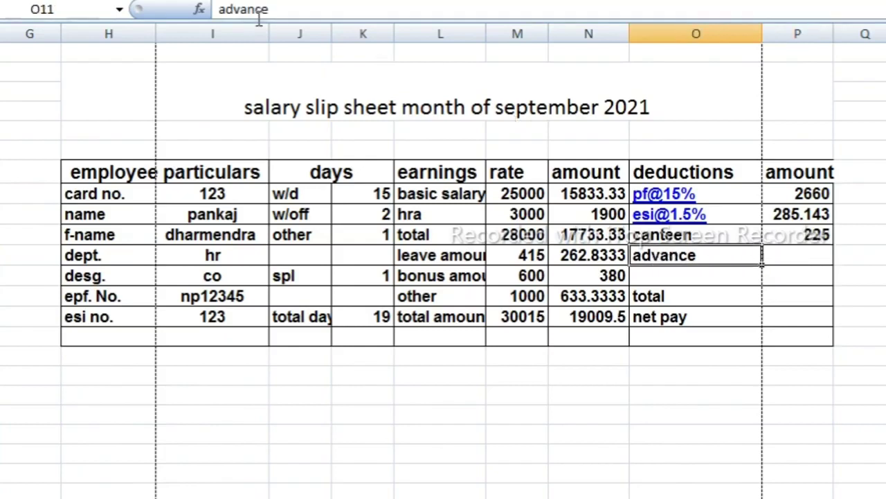
pyautogui.moveTo(316, 11); pyautogui.dragTo(142, 9)
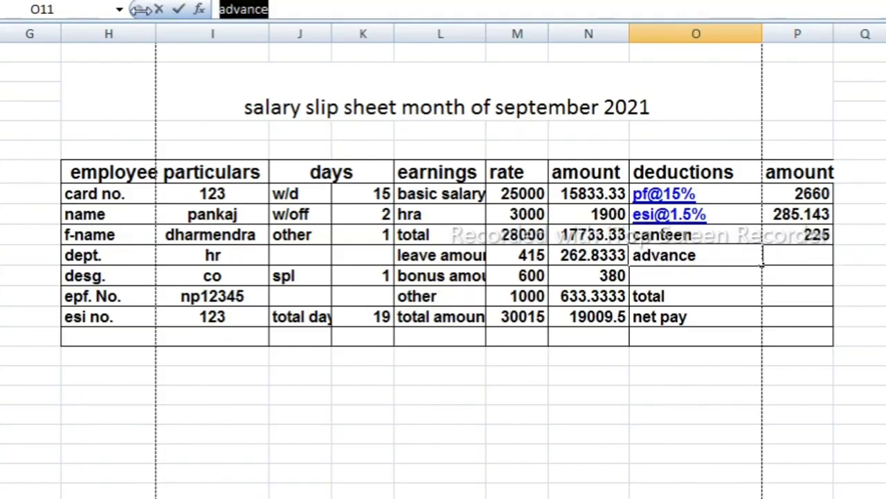
pyautogui.write('o')
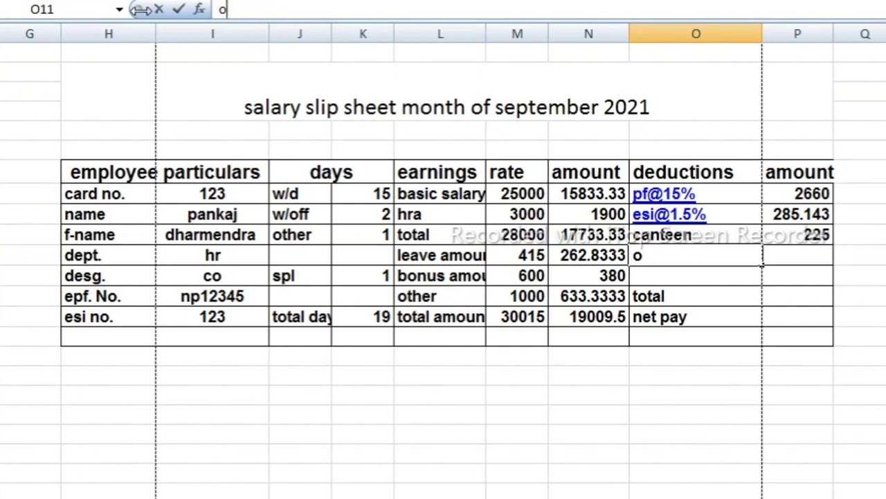
pyautogui.write('d')
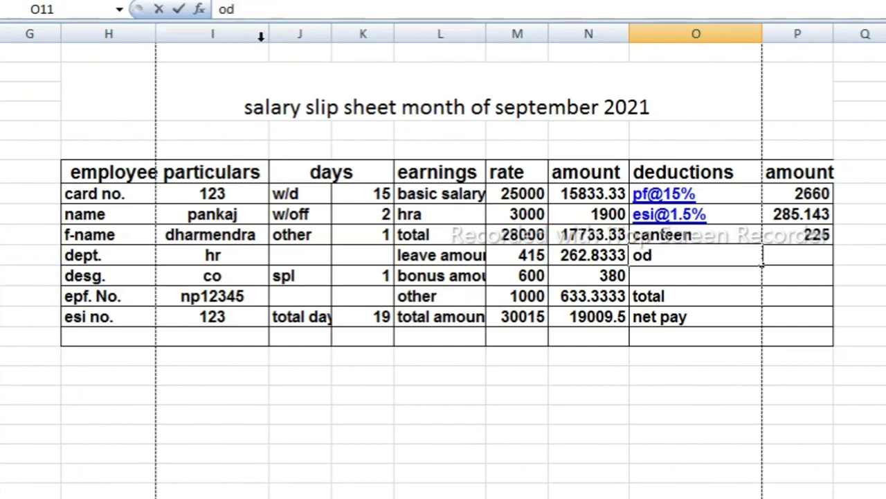
# - Enter 250 as the od deduction amount in P11
pyautogui.click(790, 255)
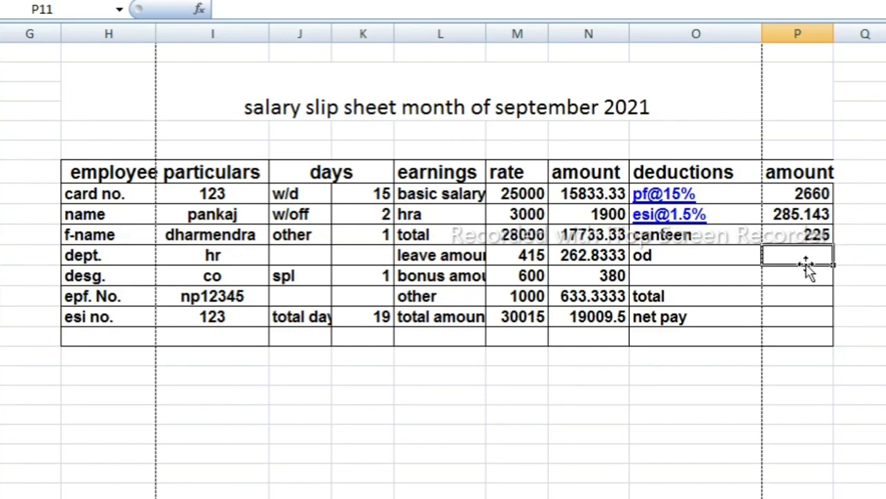
pyautogui.write('21')
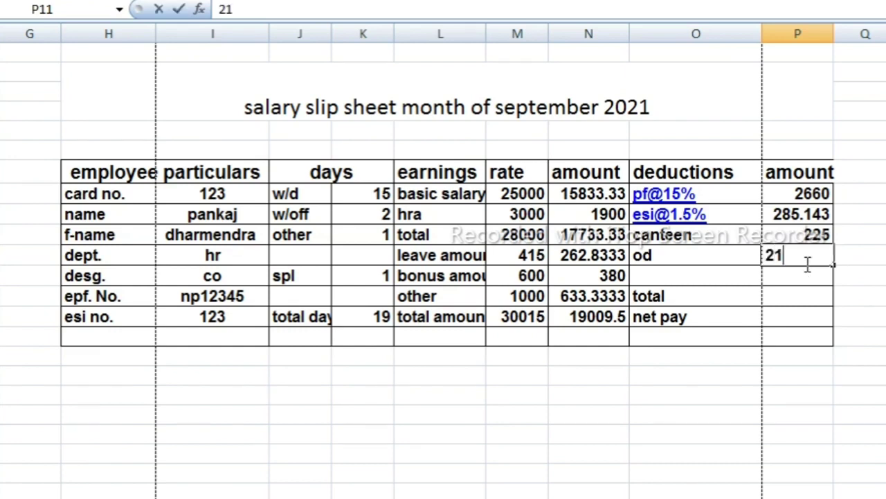
pyautogui.press('BackSpace')
pyautogui.write('50')
pyautogui.click(801, 311)
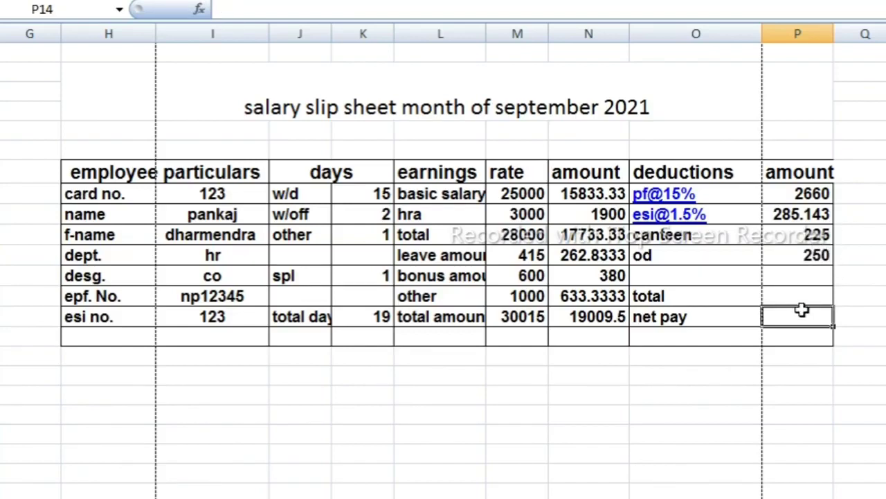
# - Sum the deduction amounts from P8 down into the total cell P13 with AutoSum
pyautogui.moveTo(798, 198); pyautogui.dragTo(798, 296)
pyautogui.hotkey('alt', '=')
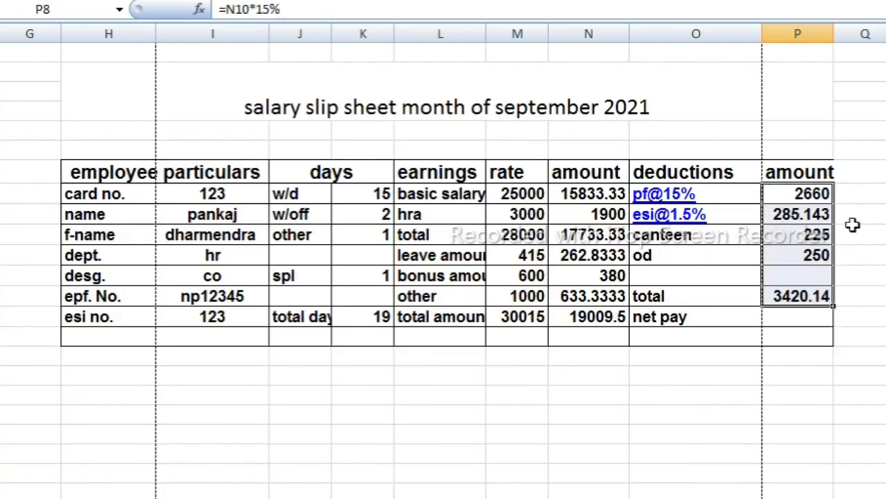
# - Calculate the net pay in P14 as the total amount minus the total deductions with the formula =N14-P13
pyautogui.click(809, 319)
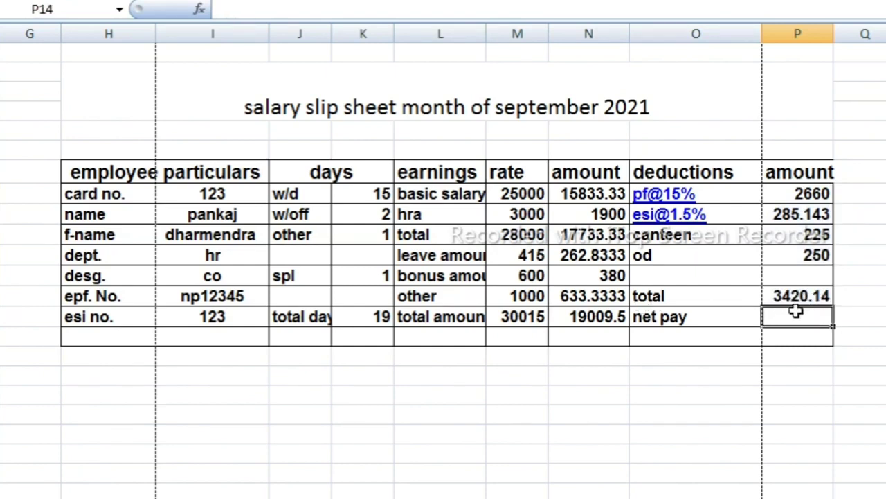
pyautogui.click(795, 338)
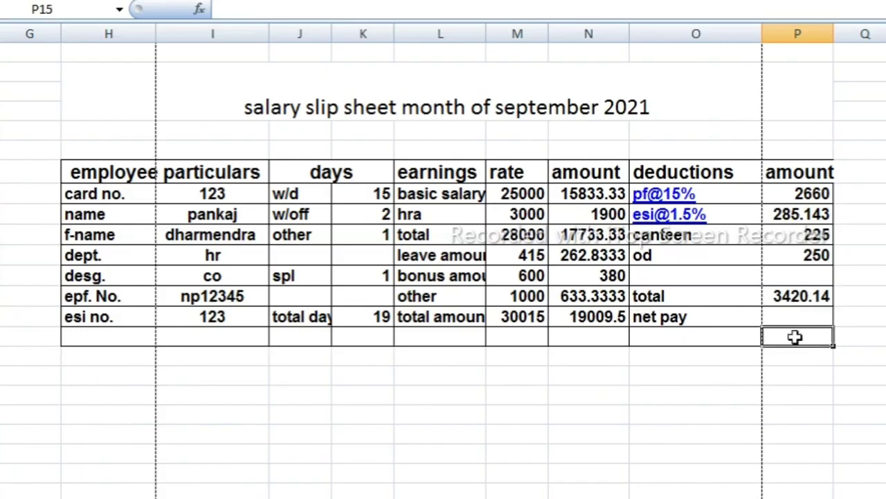
pyautogui.click(774, 315)
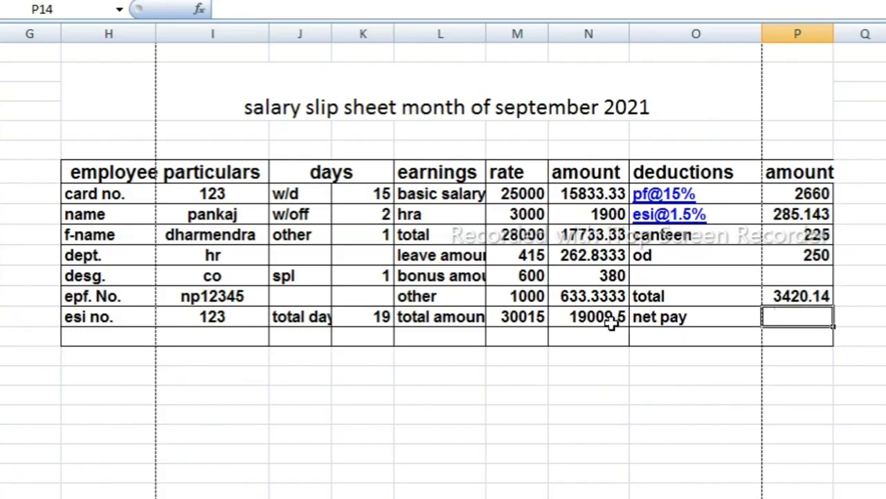
pyautogui.write('=')
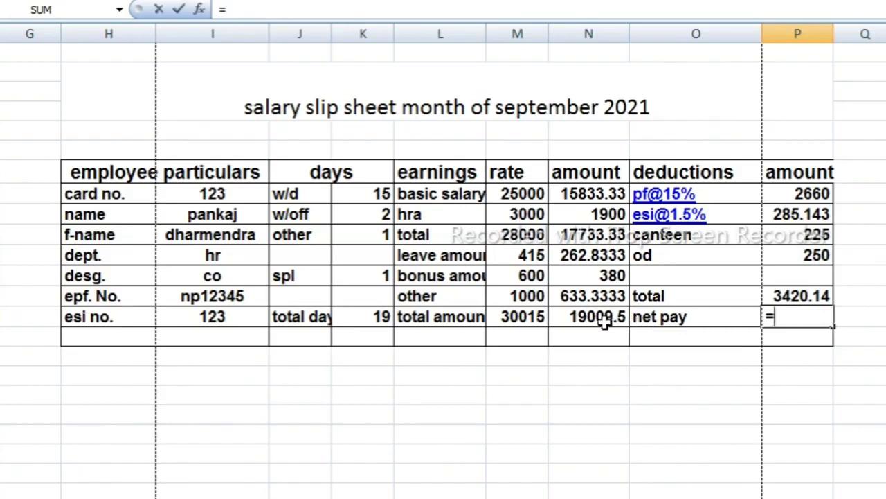
pyautogui.click(600, 317)
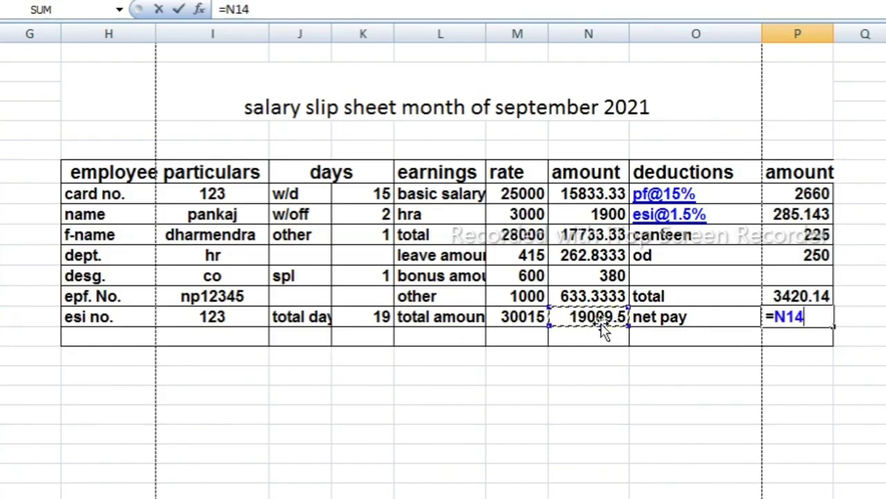
pyautogui.write('-')
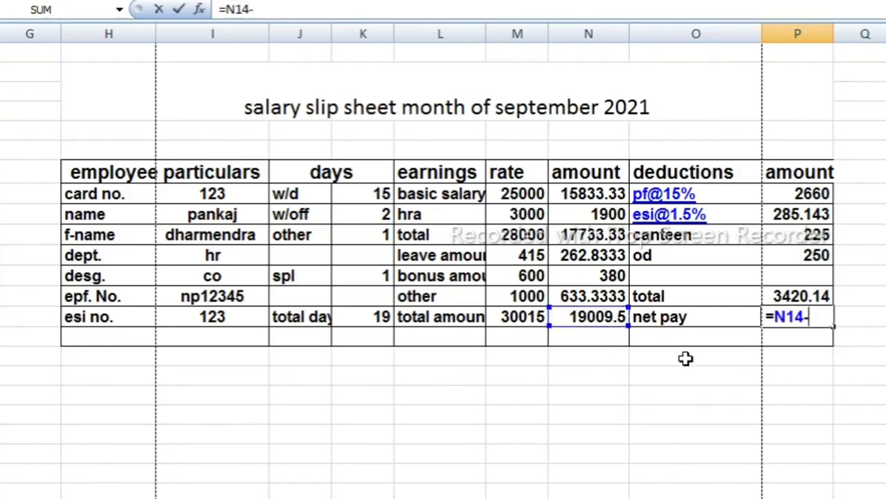
pyautogui.click(818, 294)
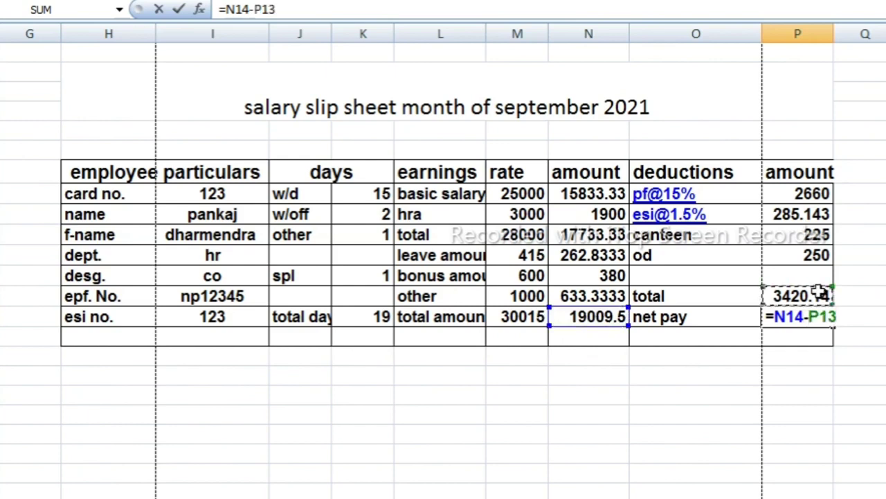
pyautogui.press('Return')
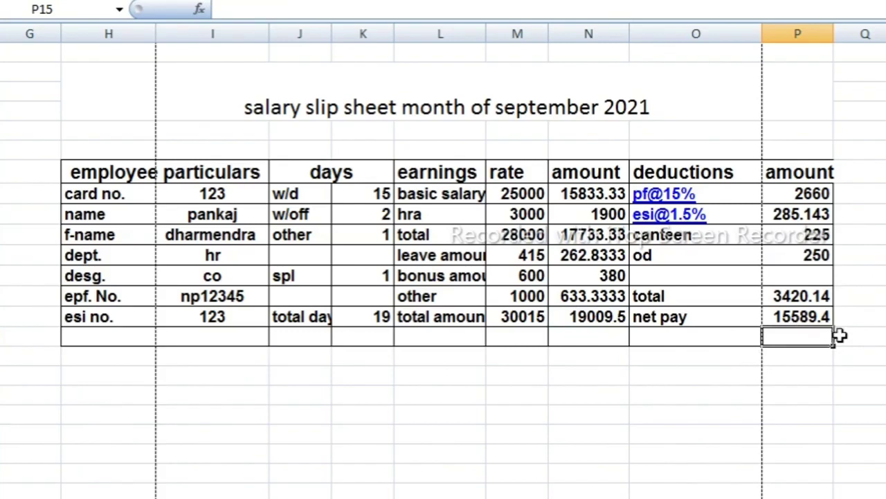
pyautogui.click(462, 395)
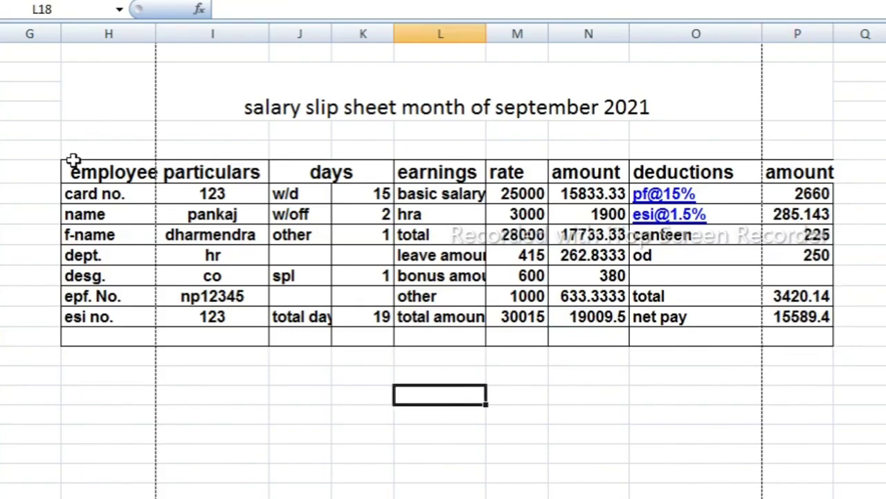